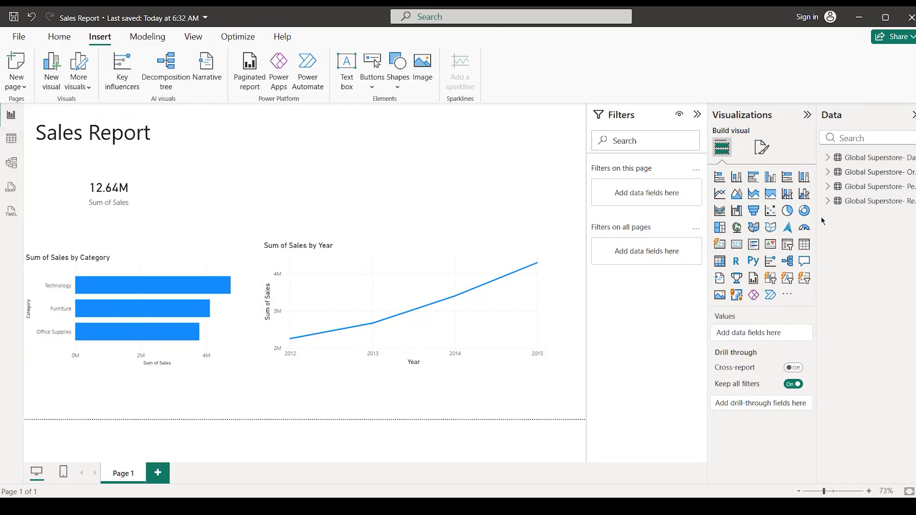
Widen the Data pane and view the rows of the Global Superstore- Date Table.
left_click_drag(817, 220, 703, 205)
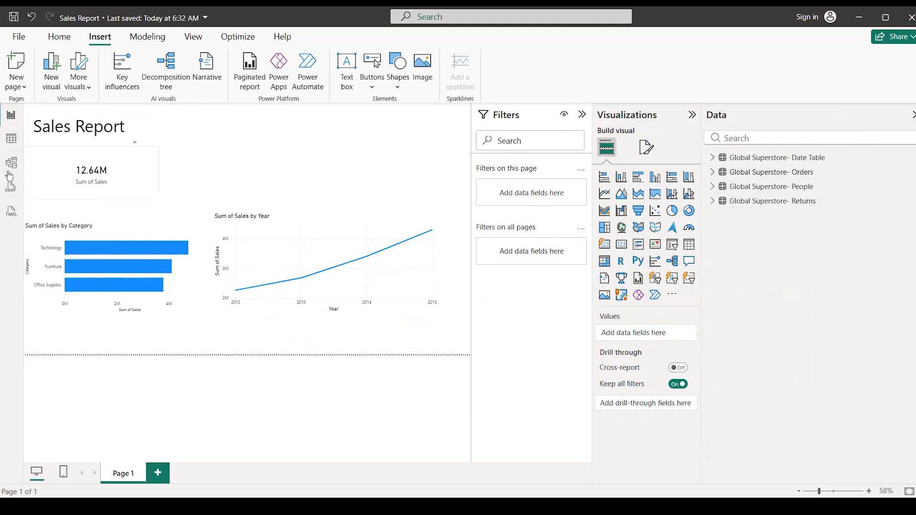
left_click(12, 140)
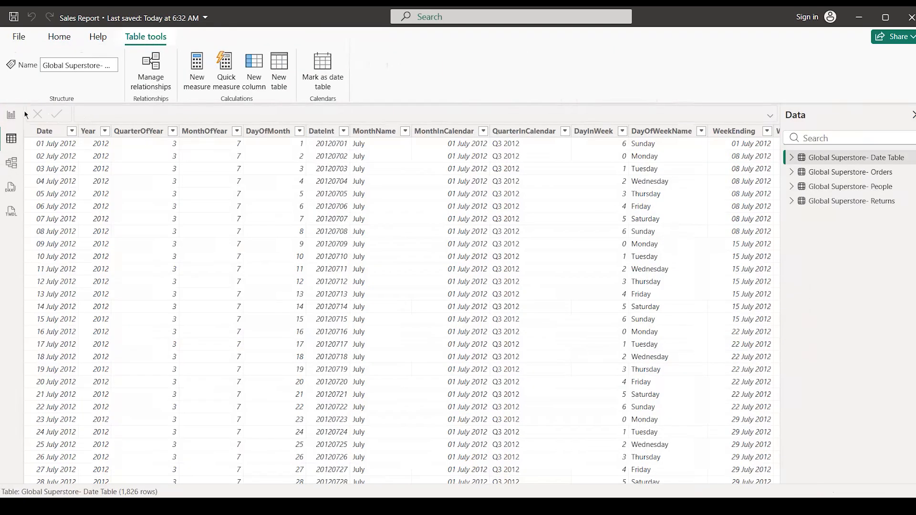
left_click(17, 118)
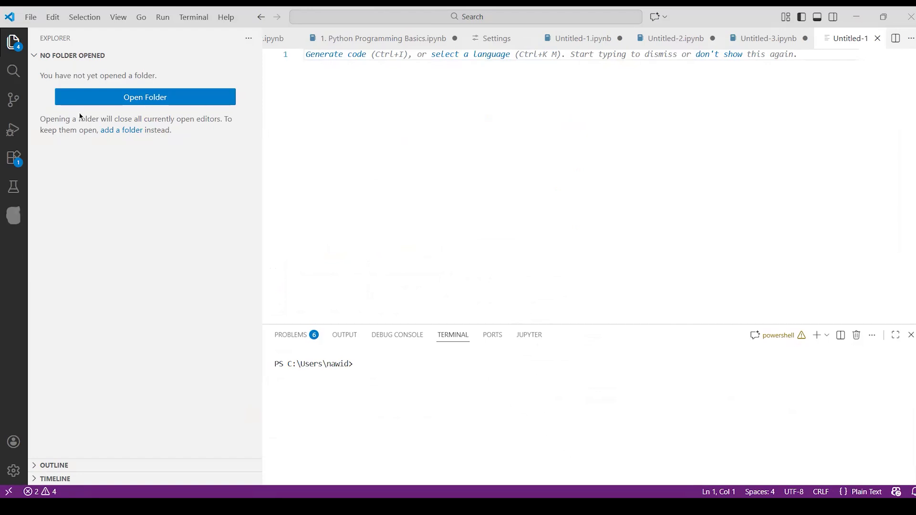
In VS Code, search the extensions marketplace for "copilot".
left_click(13, 158)
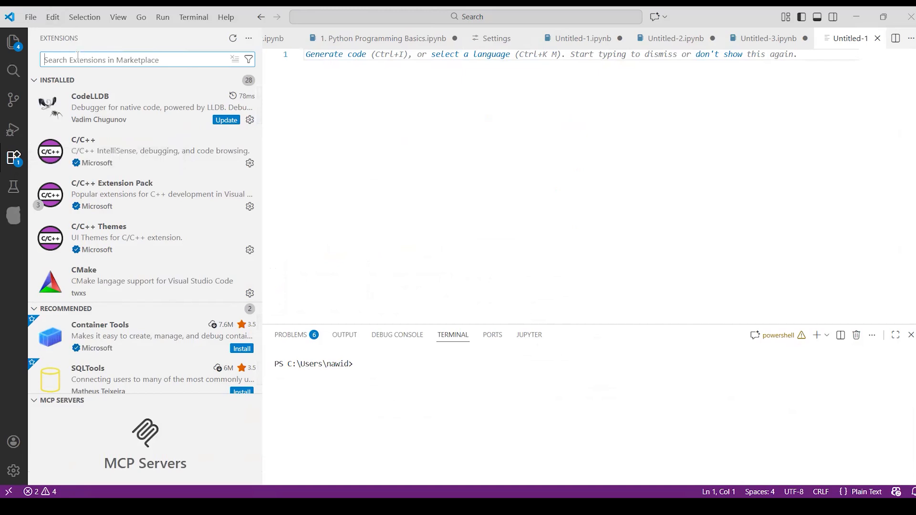
type("gi")
key("BackSpace")
key("BackSpace")
type("copliot")
key("BackSpace")
key("BackSpace")
key("BackSpace")
key("BackSpace")
key("BackSpace")
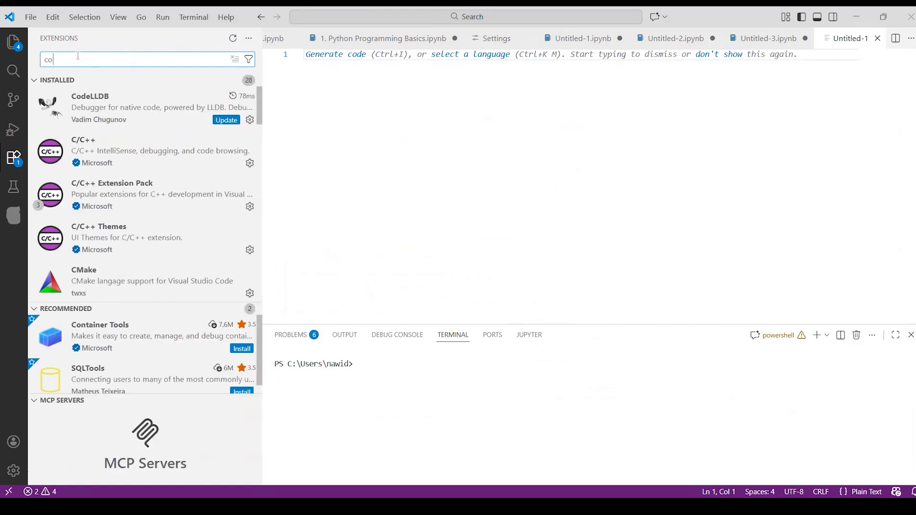
type("pilot")
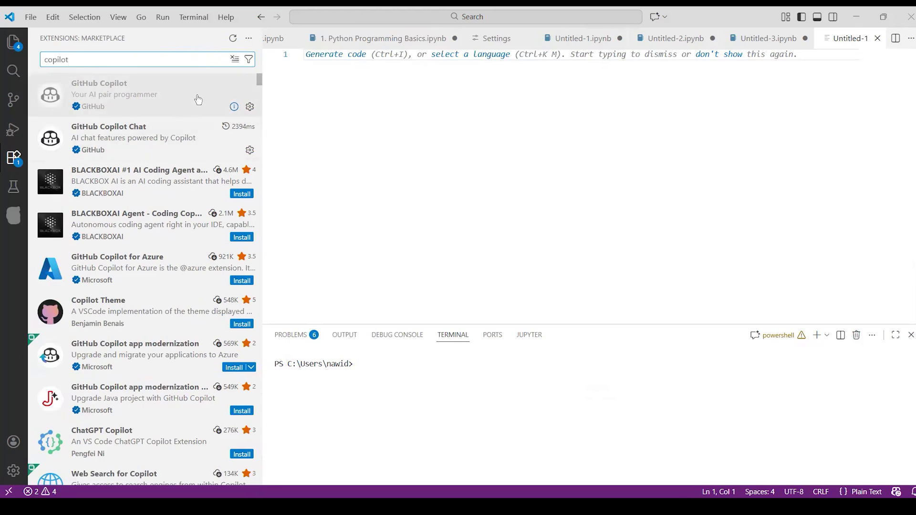
Search the extensions marketplace for "power bi mcp" and open the Power BI Modeling MCP Server details.
key("BackSpace")
key("BackSpace")
key("BackSpace")
key("BackSpace")
key("BackSpace")
key("BackSpace")
key("BackSpace")
type("power bi mcp")
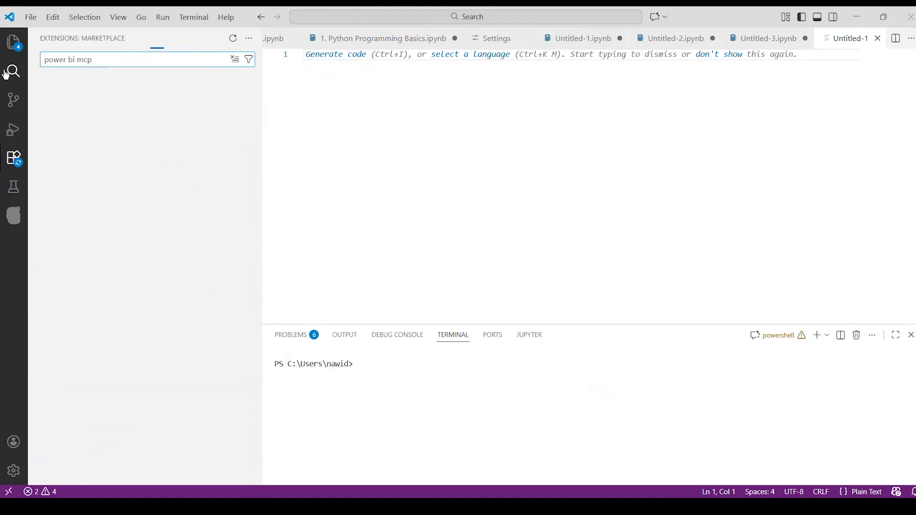
mouse_move(140, 108)
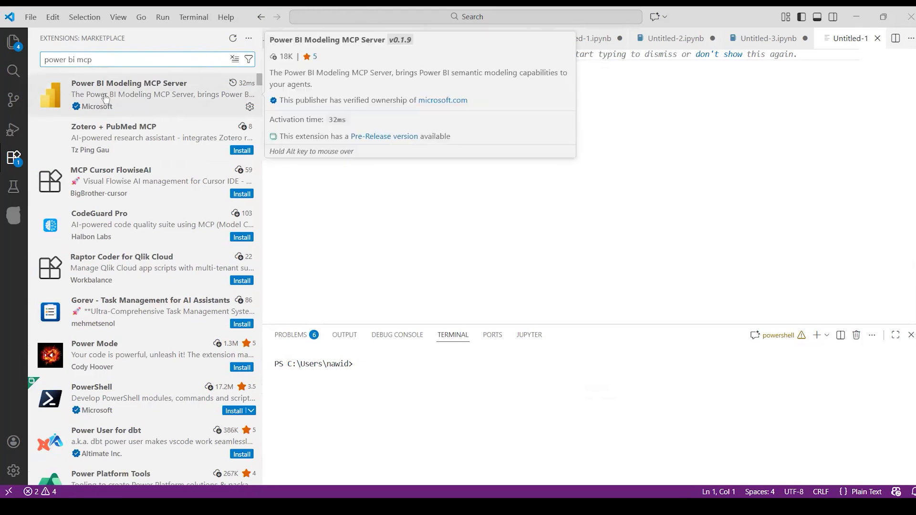
left_click(143, 103)
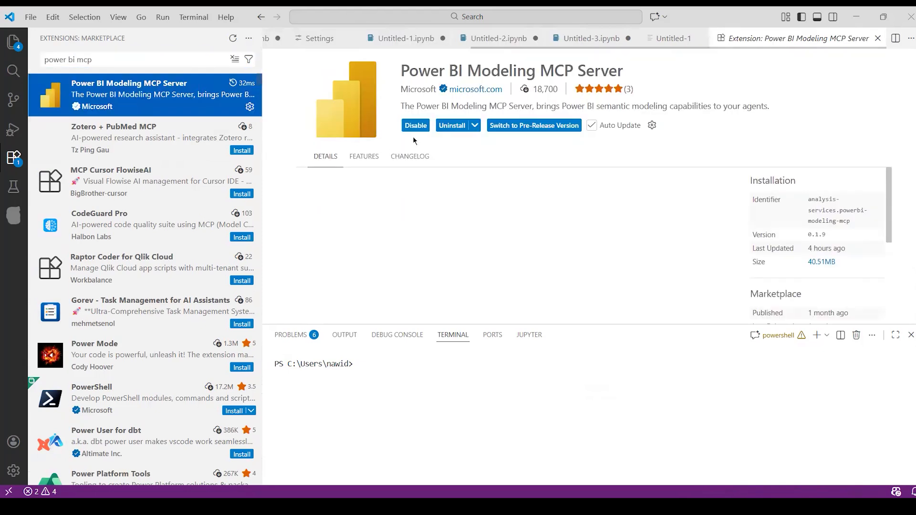
Return to the Explorer and the Untitled-1 file, and open the Copilot chat.
left_click(13, 44)
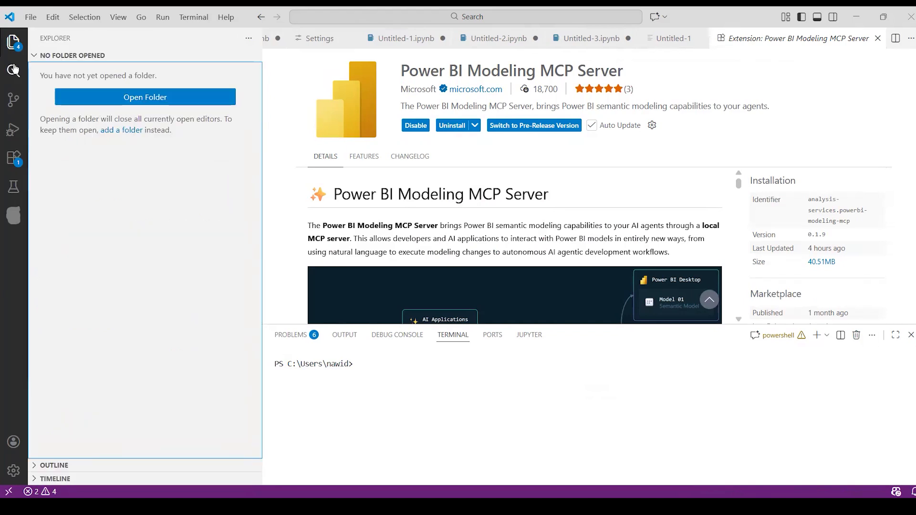
left_click(688, 87)
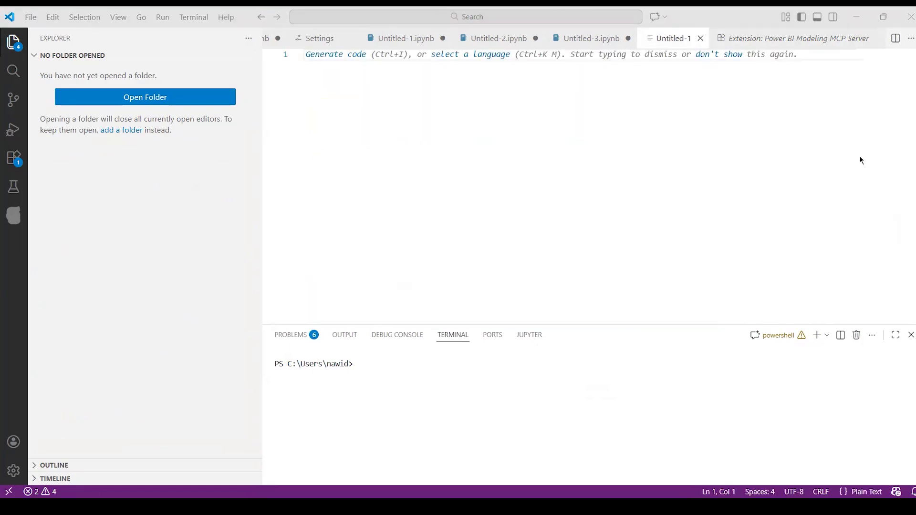
left_click(656, 19)
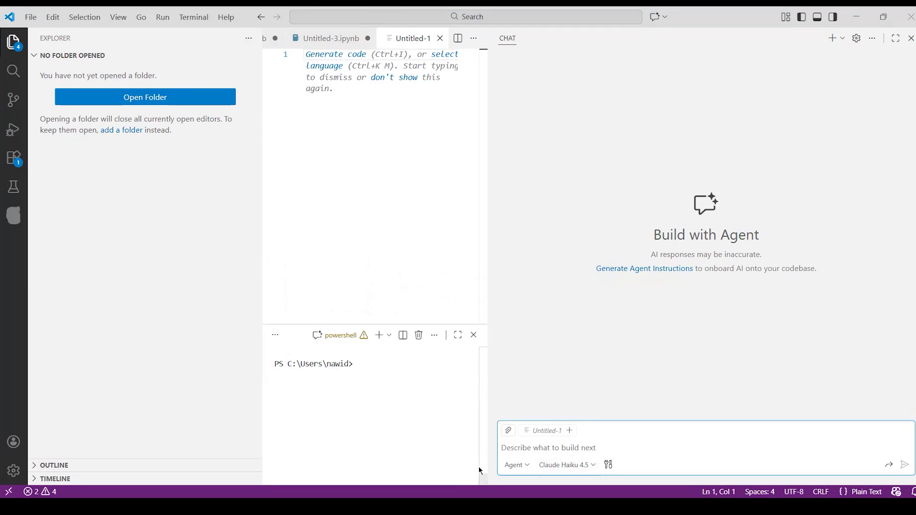
Set the chat to Agent mode with the Claude Haiku 4.5 model.
left_click(517, 466)
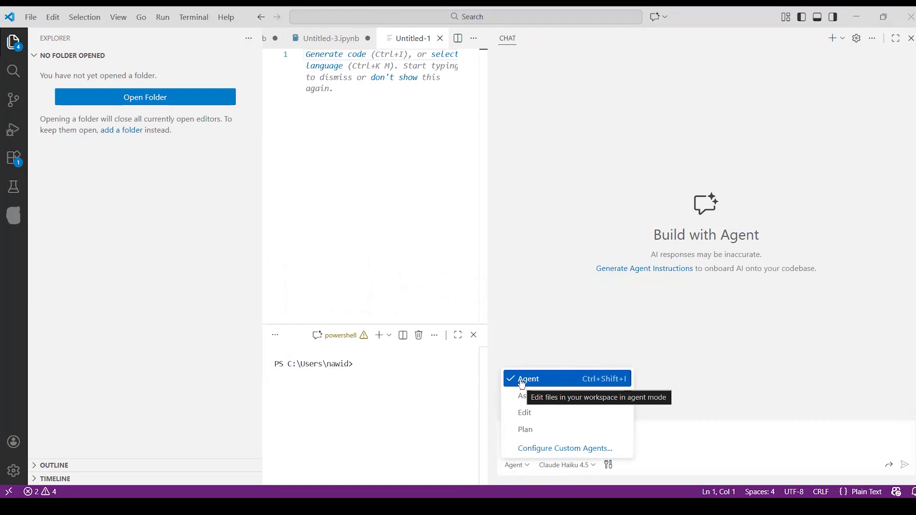
left_click(523, 385)
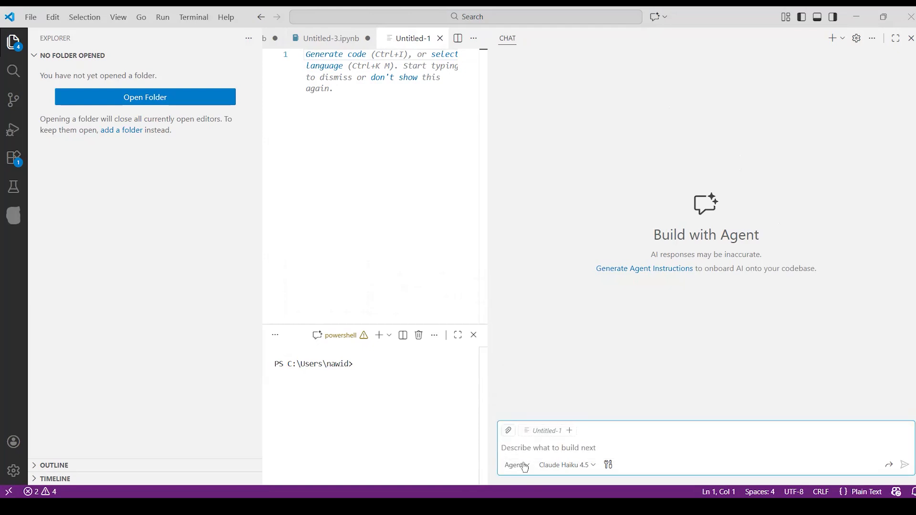
left_click(554, 470)
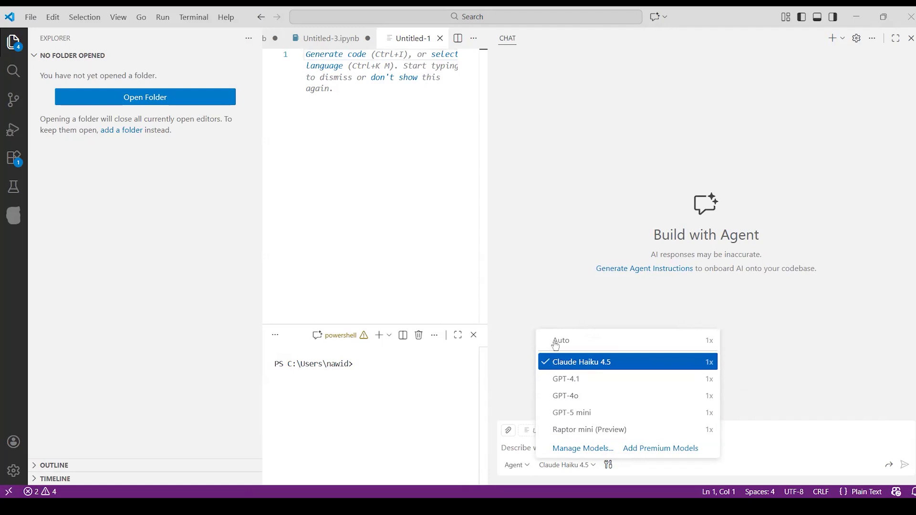
left_click(555, 368)
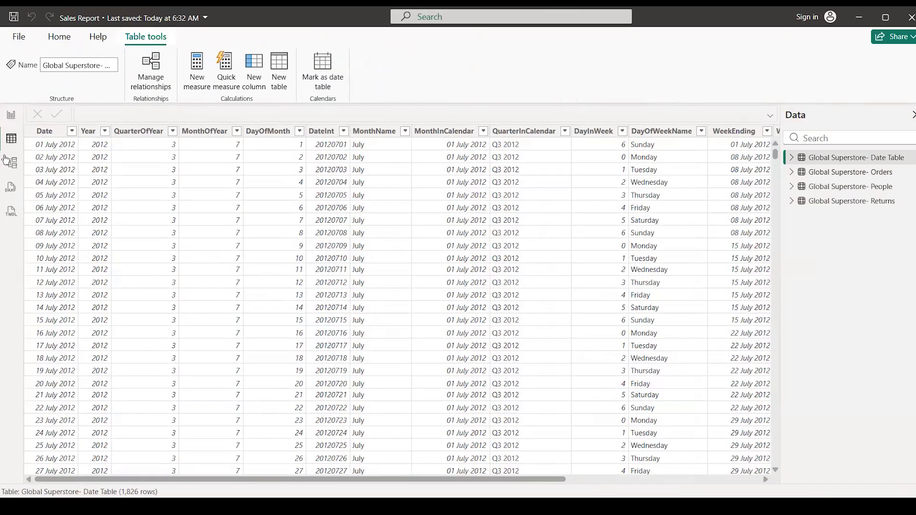
Show the model view of the Sales Report in Power BI Desktop.
left_click(7, 161)
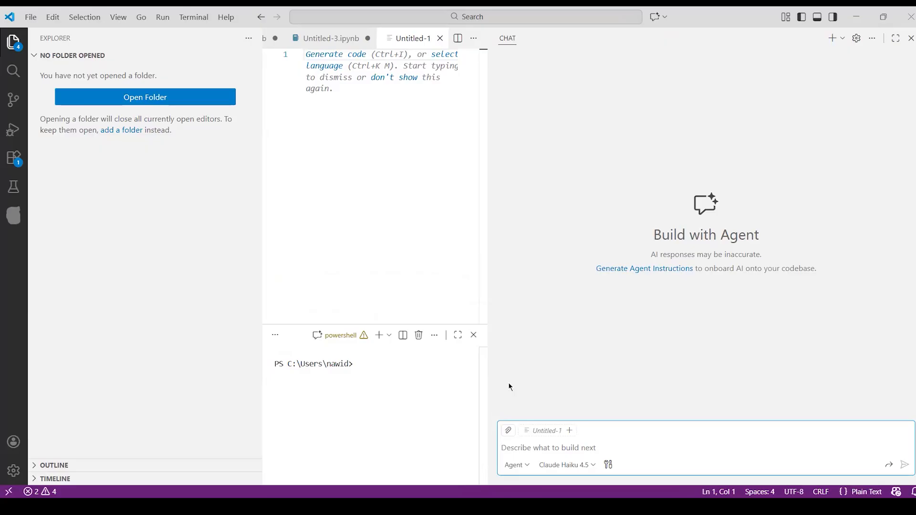
In the VS Code chat, send "connect to Sales Report in Power BI desktop" and allow both connection operations.
type("connect to Sales Report in Power ")
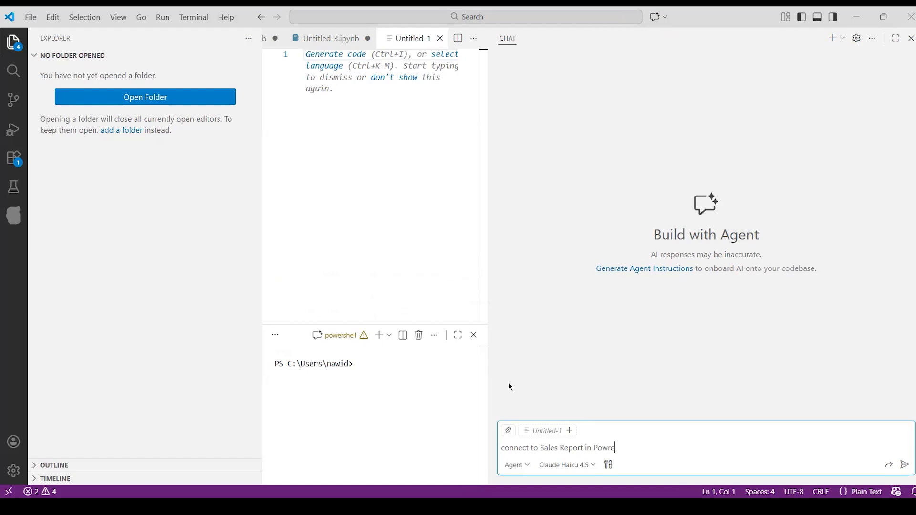
type("BI desktop")
key("Return")
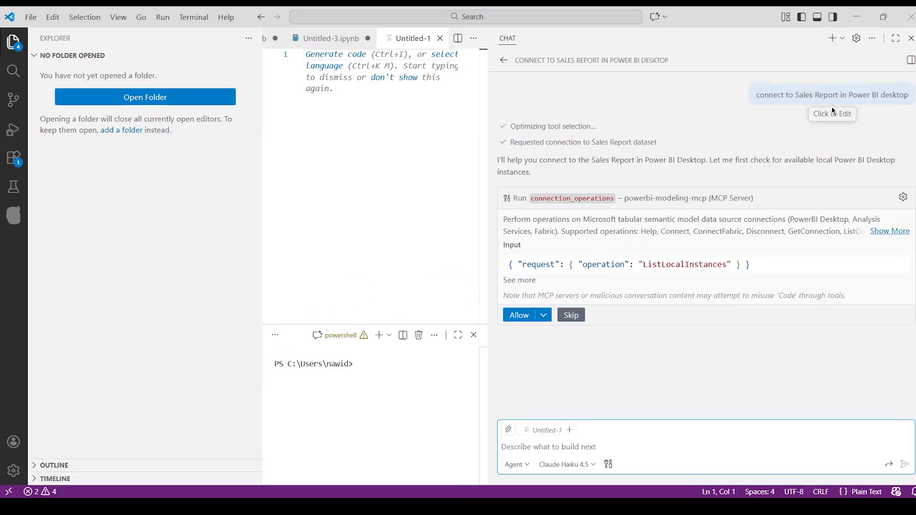
left_click(520, 316)
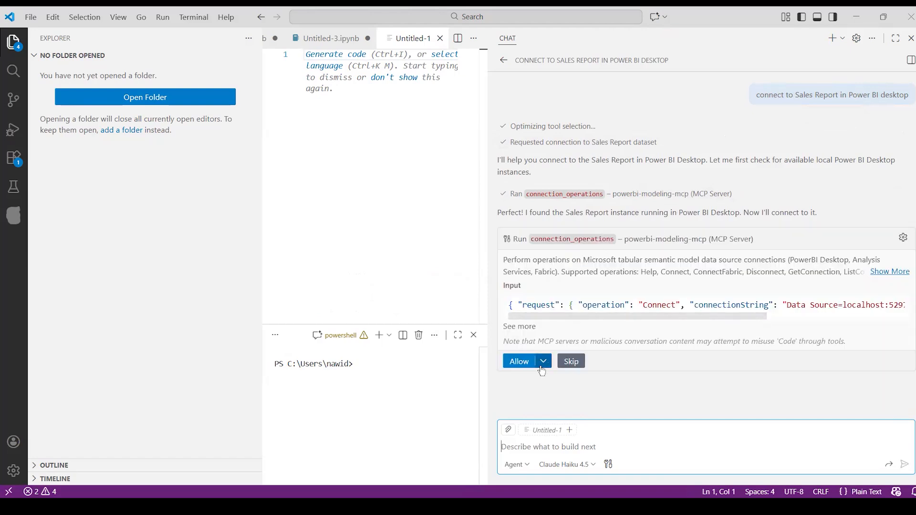
left_click(517, 359)
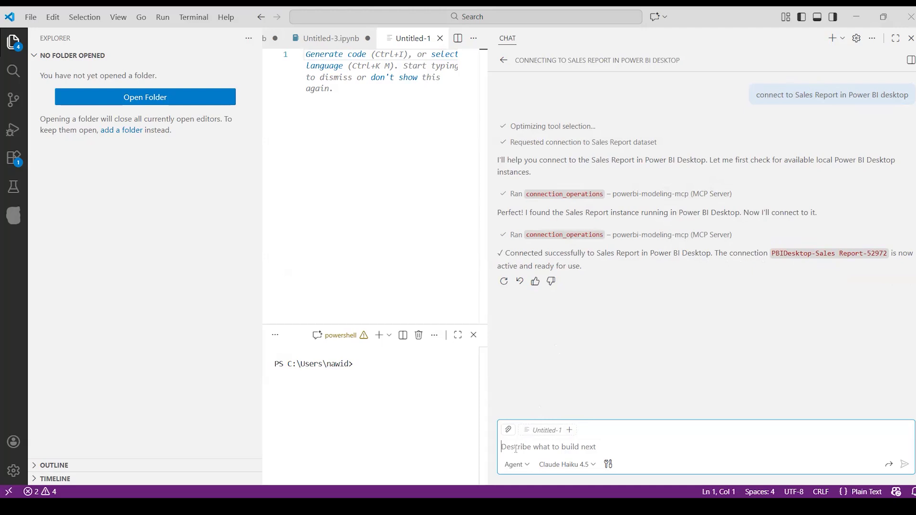
Ask the agent how many tables there are, with a brief description of each table in tabular form.
type("I want to know how many tables are there and give me breif description of each tab")
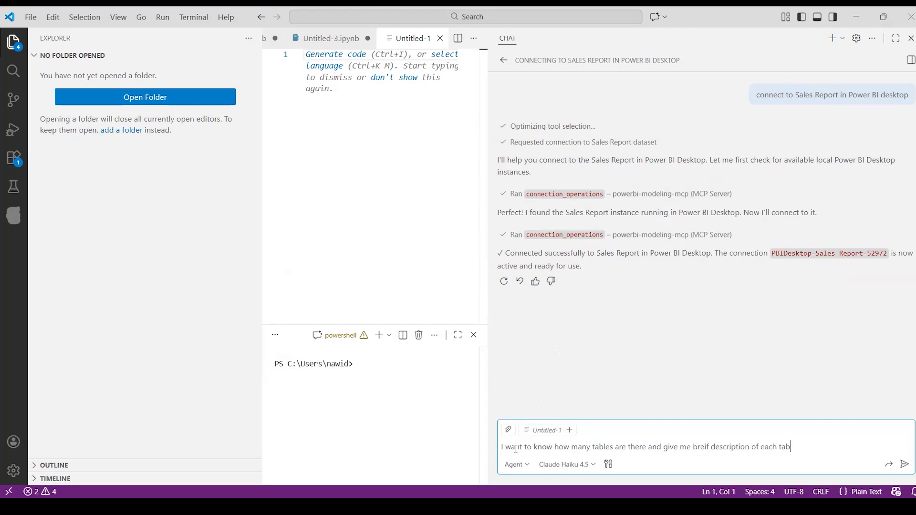
type("el in tabluar form")
key("Return")
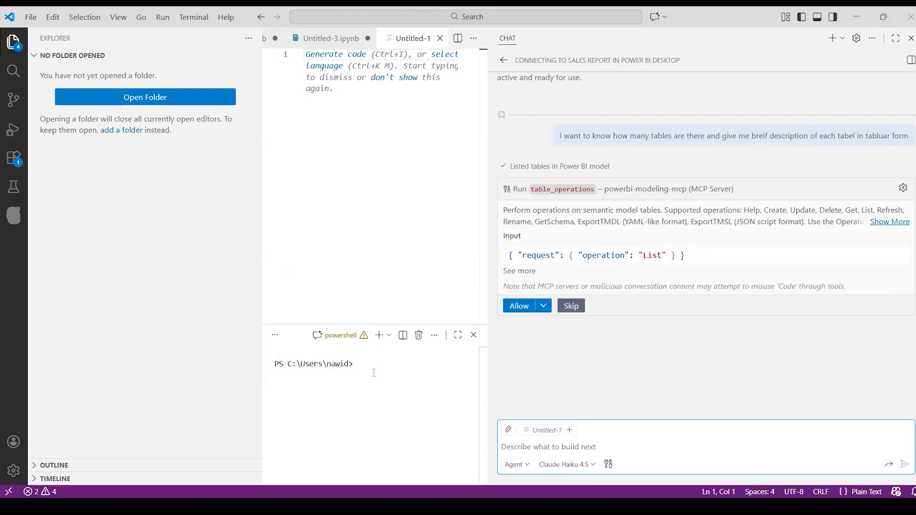
Allow the agent's table operations and review its summary of the Sales Report tables.
left_click(520, 306)
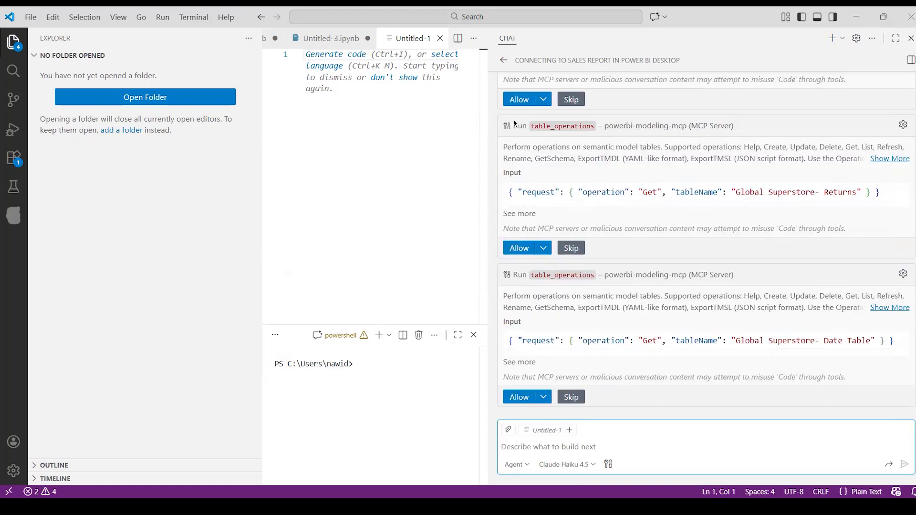
left_click(519, 98)
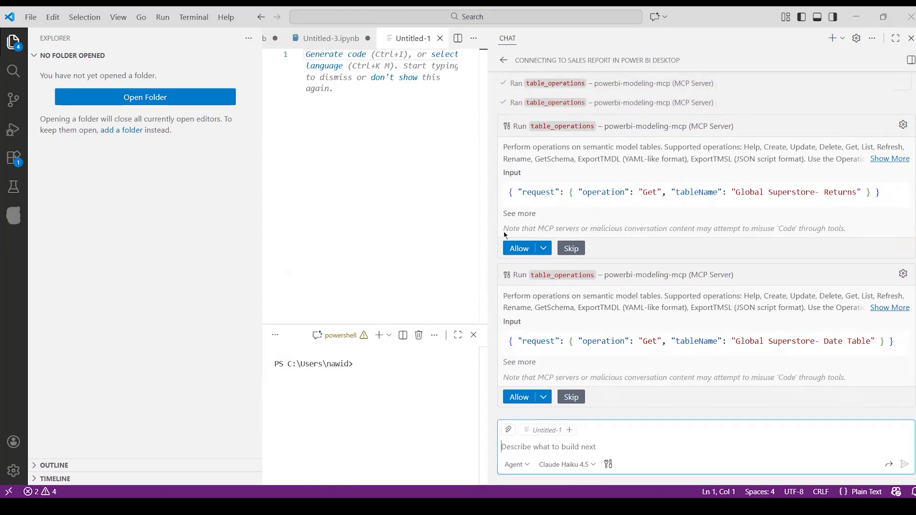
left_click(519, 249)
left_click(519, 398)
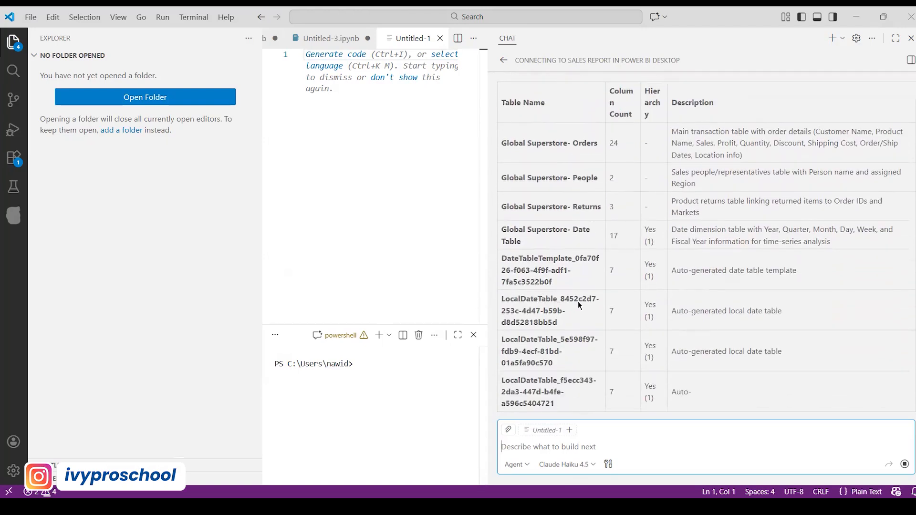
scroll(585, 227, "up", 2)
scroll(696, 257, "up", 5)
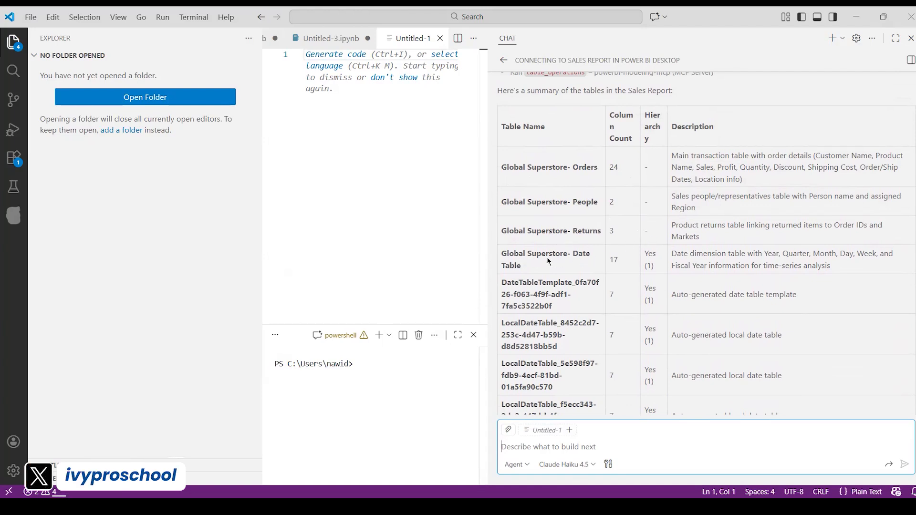
scroll(549, 296, "down", 1)
scroll(552, 346, "up", 5)
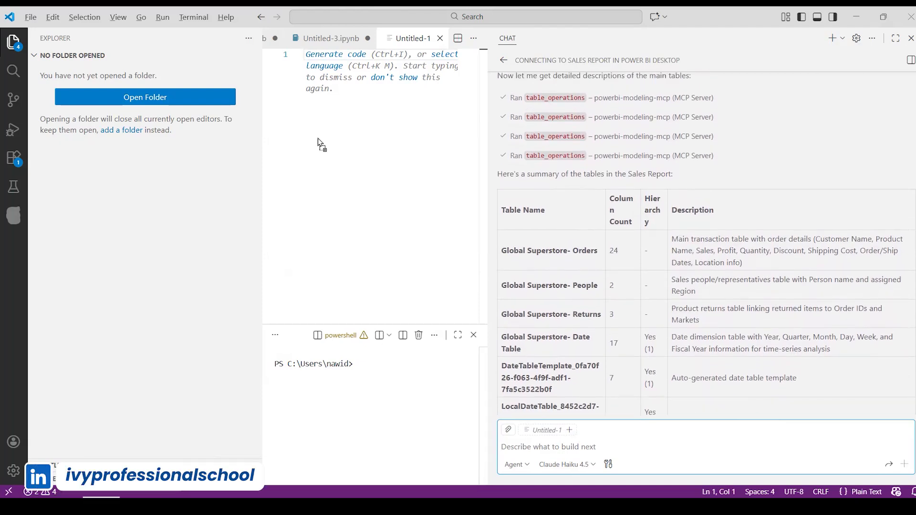
In Power BI's model diagram, move the Returns table below People and the Date Table to the lower right of Orders.
key("alt+Tab")
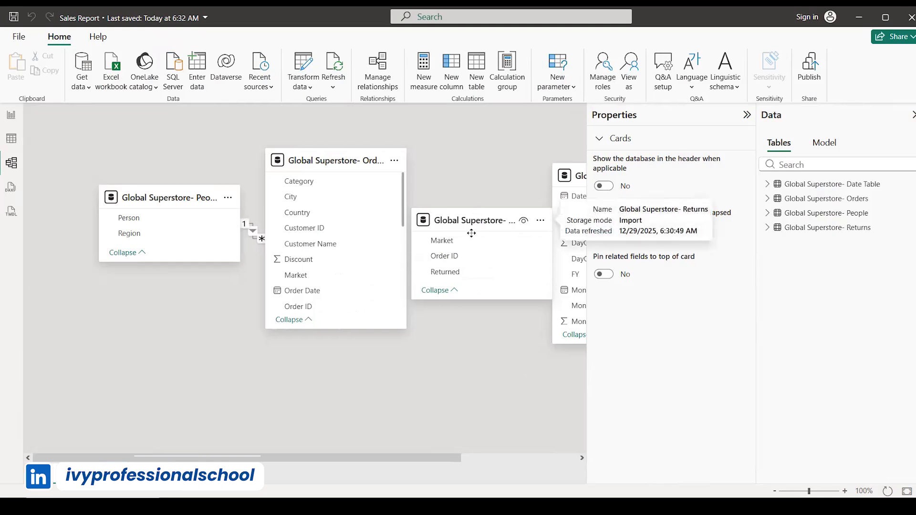
left_click_drag(164, 376, 164, 377)
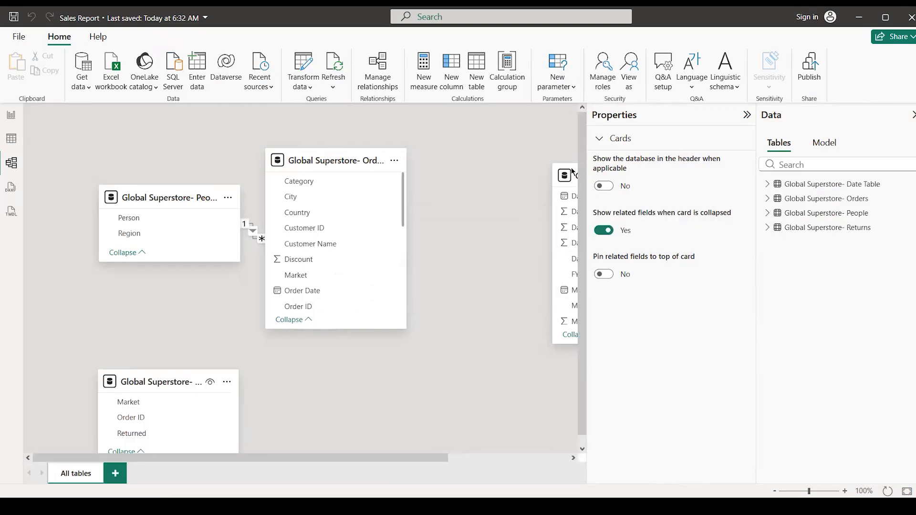
left_click_drag(443, 329, 444, 328)
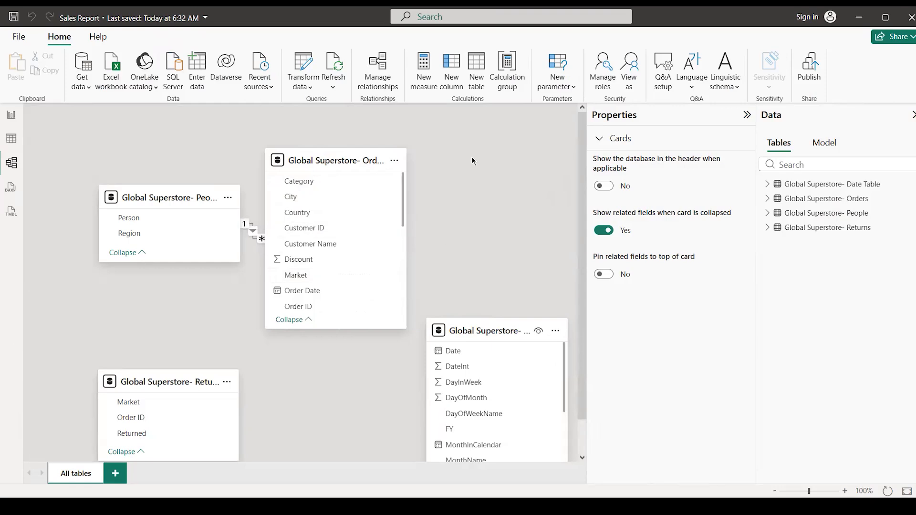
Select the Global Superstore- Orders table in the model and open its empty description for editing.
left_click(328, 160)
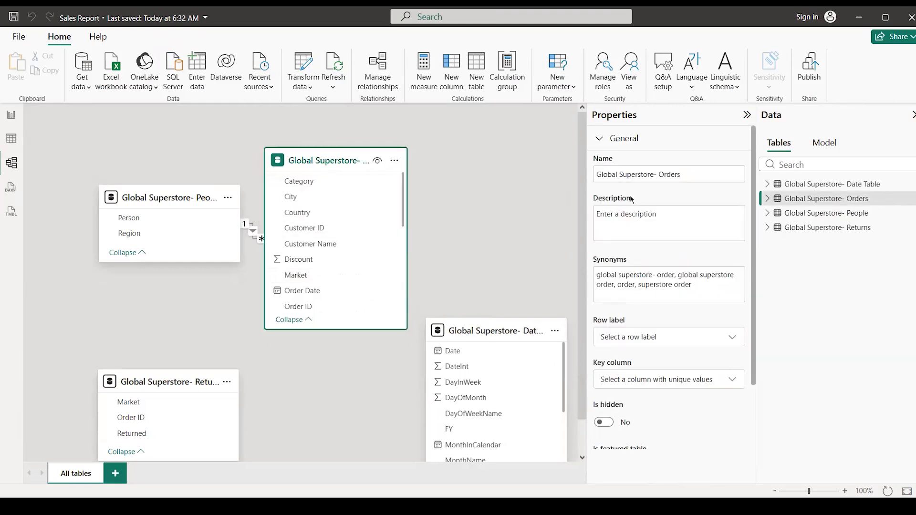
key("ctrl+a")
left_click(640, 208)
left_click(621, 225)
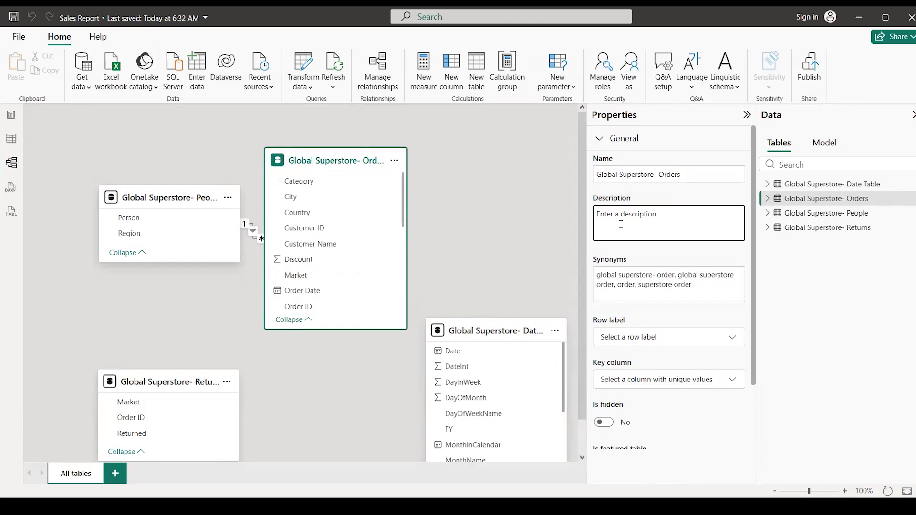
Select the agent's description of the Orders table in the VS Code chat and return to Power BI.
key("alt+Tab")
left_click_drag(672, 241, 749, 269)
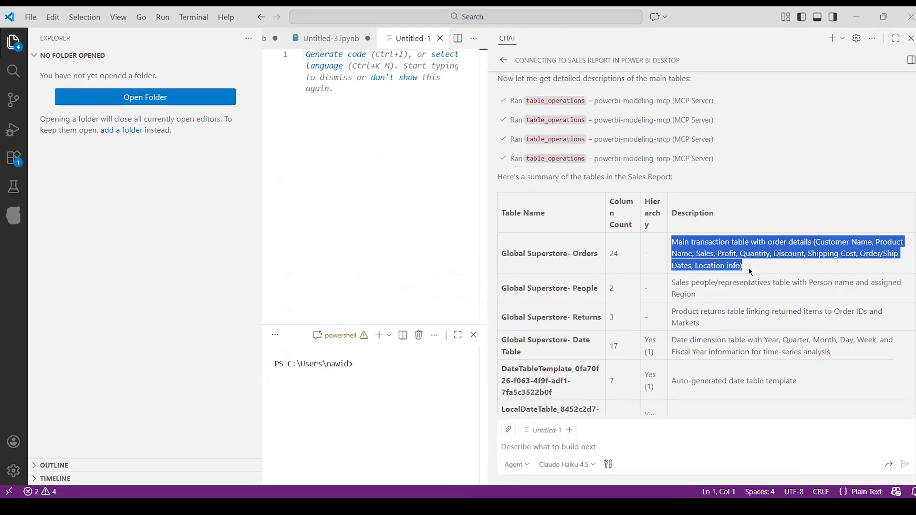
key("alt+Tab")
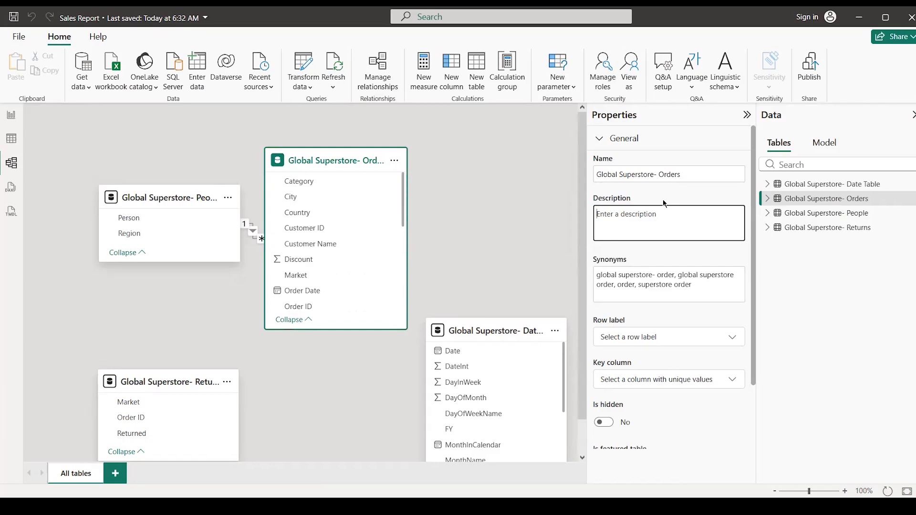
Switch to VS Code and ask the agent to add this description to the tables in the semantic model, in the table's properties.
key("alt+Tab")
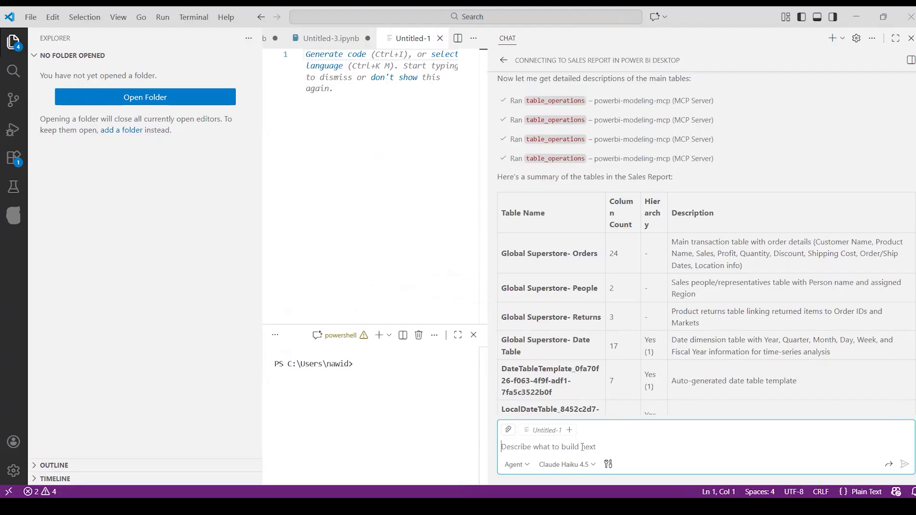
type("I want you add thises")
key("BackSpace")
key("BackSpace")
key("BackSpace")
type("s desriptoin in")
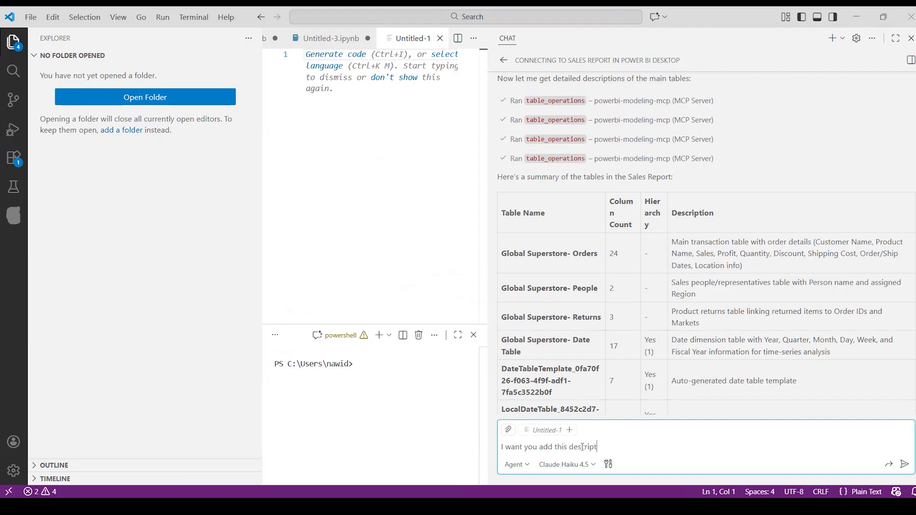
type(" my all")
key("BackSpace")
key("BackSpace")
key("BackSpace")
type("tables in the semantic mmod")
key("BackSpace")
key("BackSpace")
key("BackSpace")
type("odel in the ")
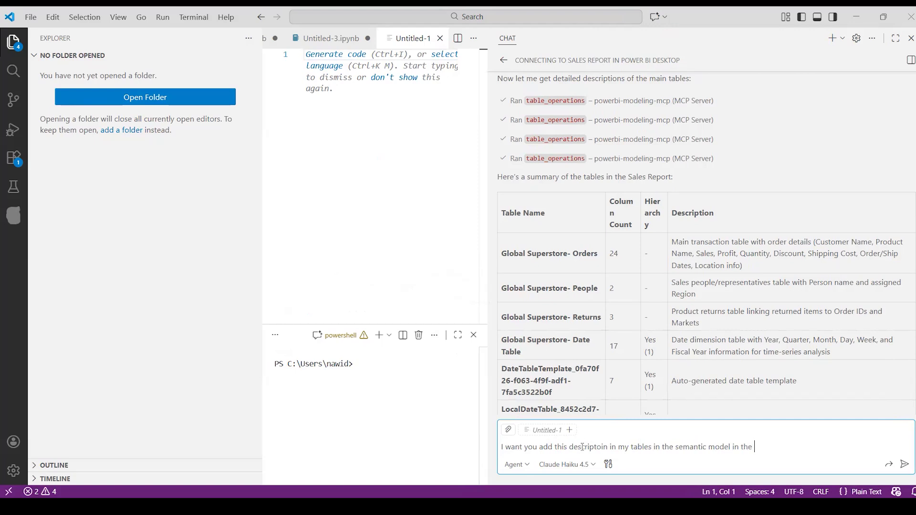
type("table's properties.")
key("Return")
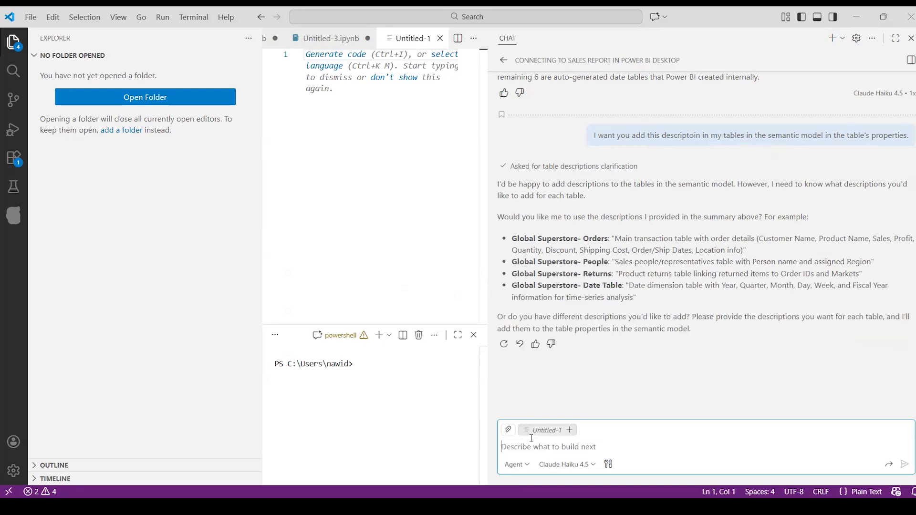
Answer Yes to using the agent's suggested descriptions and allow its update operations on the Orders, People, Returns and Date Table tables.
type("YE")
key("BackSpace")
type("es")
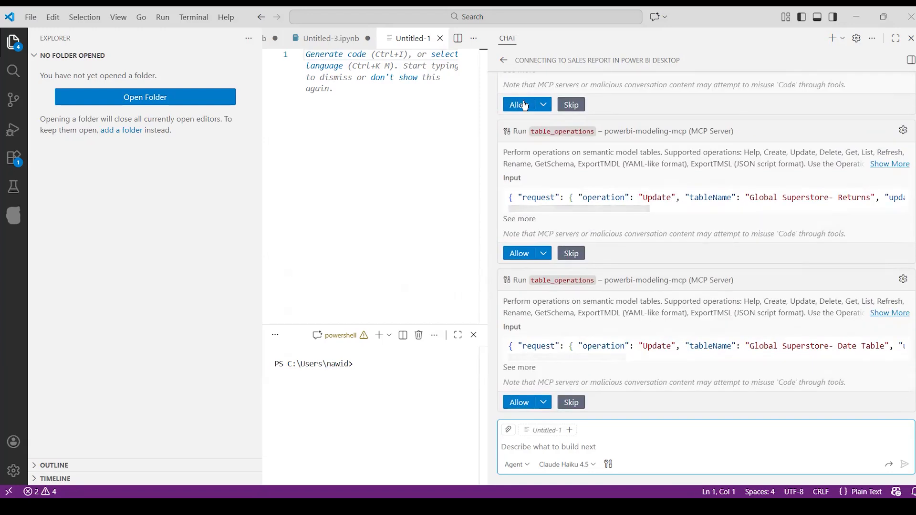
left_click(519, 106)
left_click(519, 168)
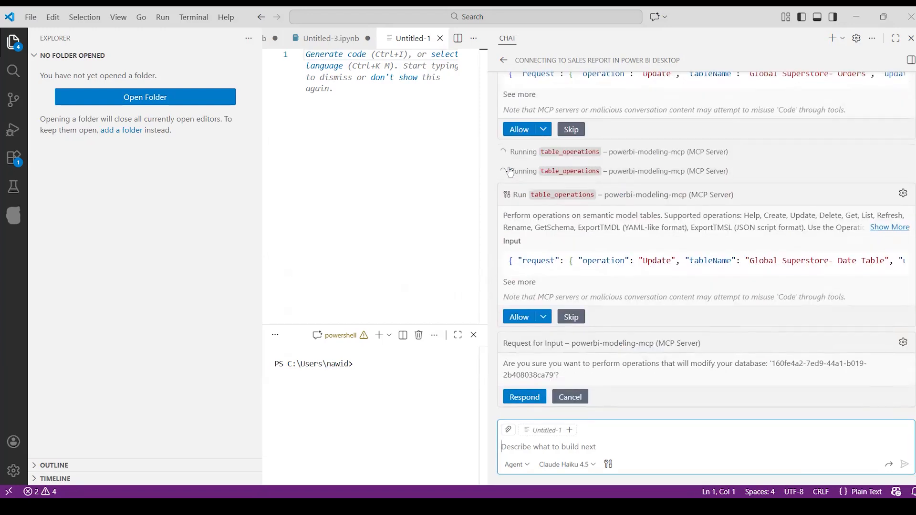
left_click(525, 317)
left_click(519, 258)
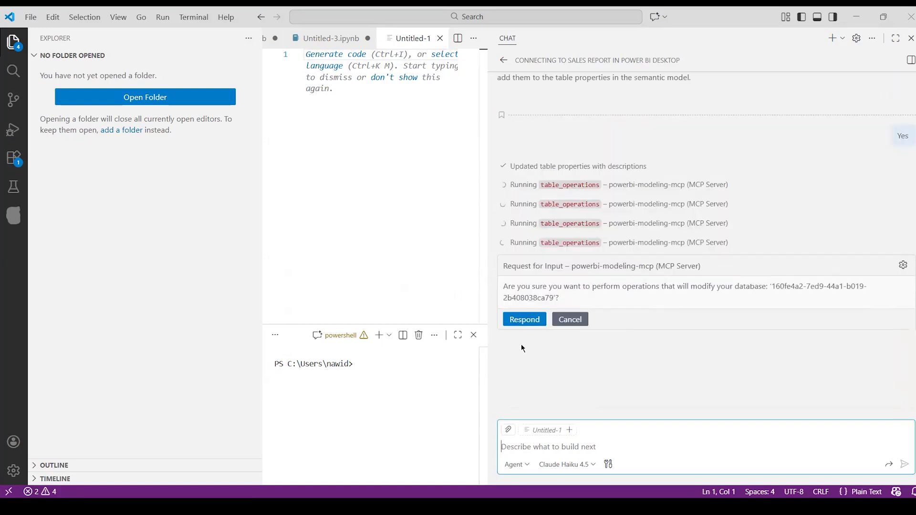
Confirm with Yes that the database may be modified, and allow the agent's retried table description updates.
left_click(517, 320)
left_click(349, 58)
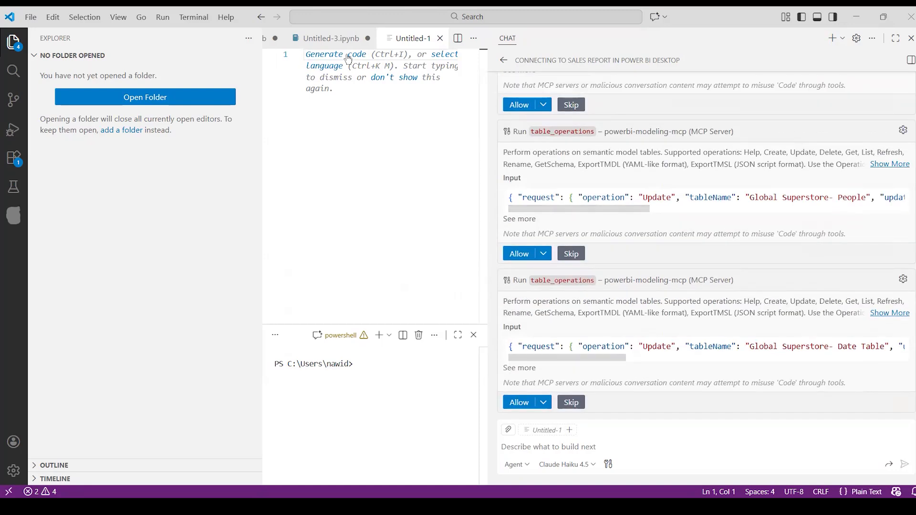
left_click(519, 105)
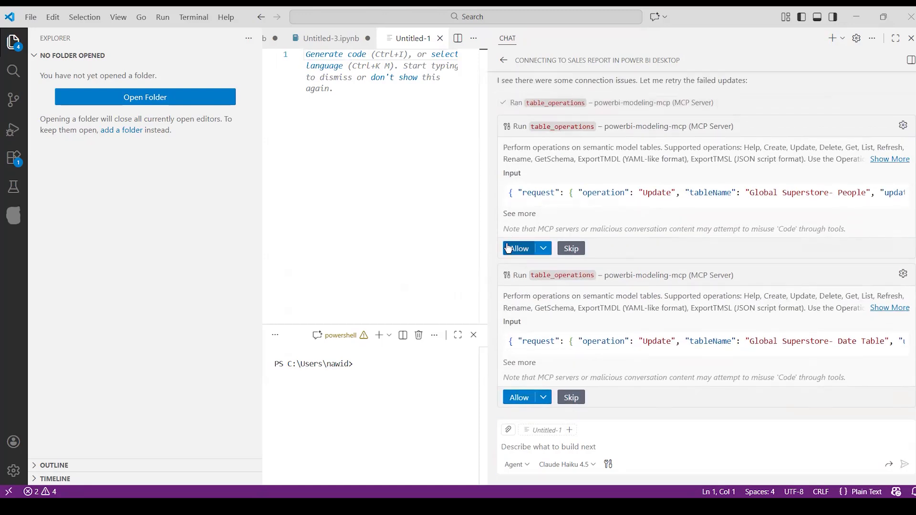
left_click(520, 248)
left_click(519, 397)
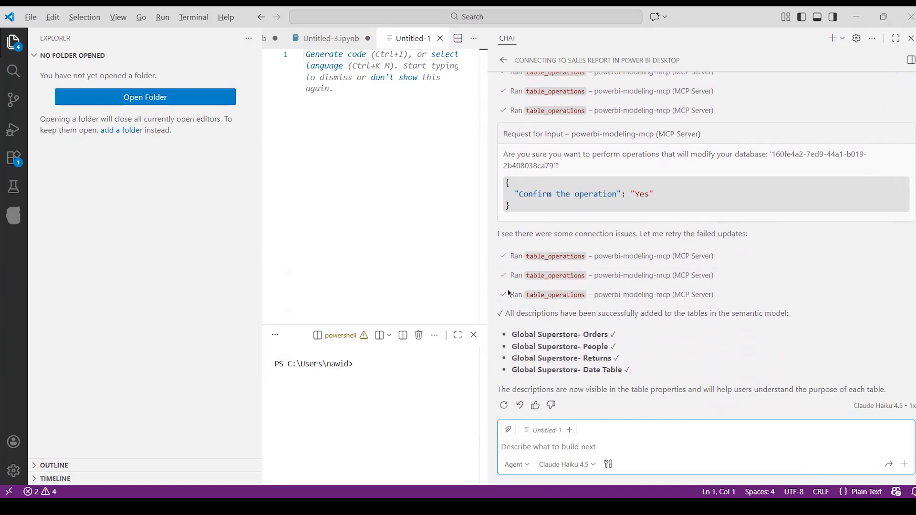
Switch to Power BI and check the descriptions of the People, Date Table and Returns tables in the model diagram.
key("alt+Tab")
left_click(151, 191)
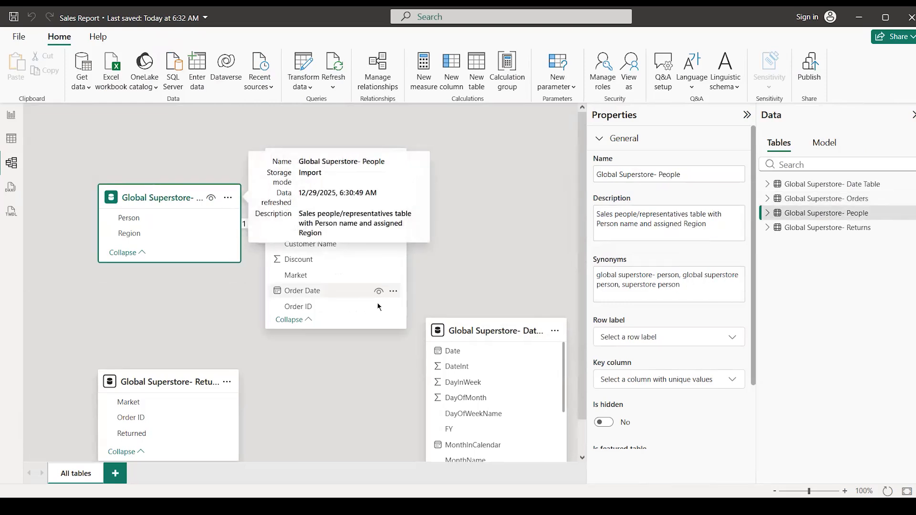
left_click(451, 330)
left_click(146, 382)
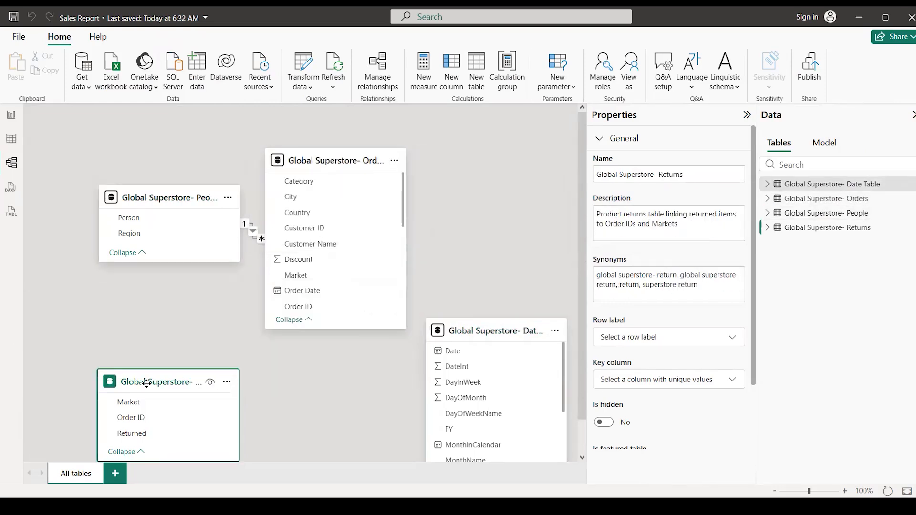
mouse_move(478, 328)
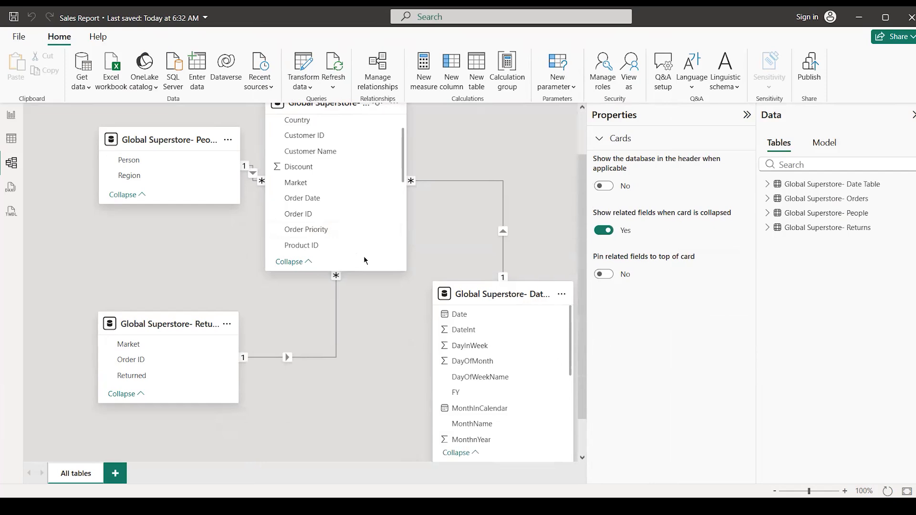
scroll(382, 302, "up", 1)
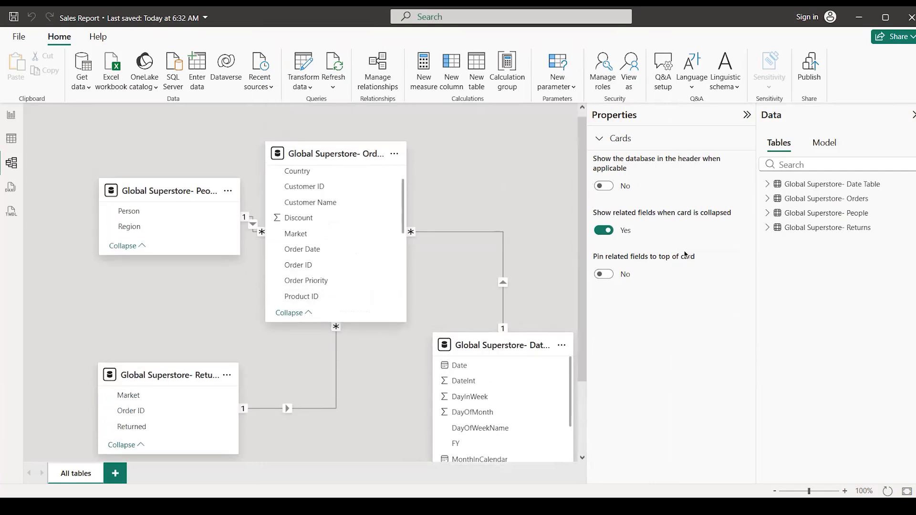
Show the Date Table's data in Table view and examine its existing columns.
left_click(10, 138)
scroll(547, 227, "right", 5)
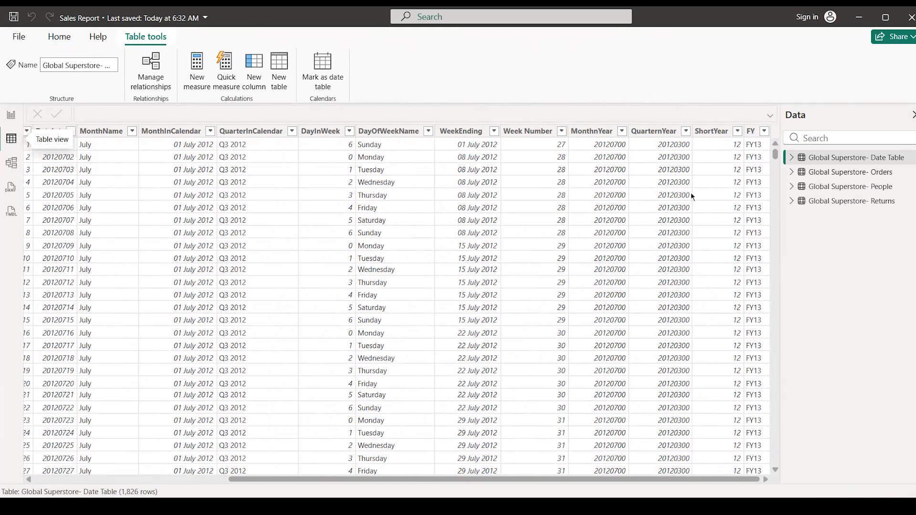
scroll(441, 201, "left", 5)
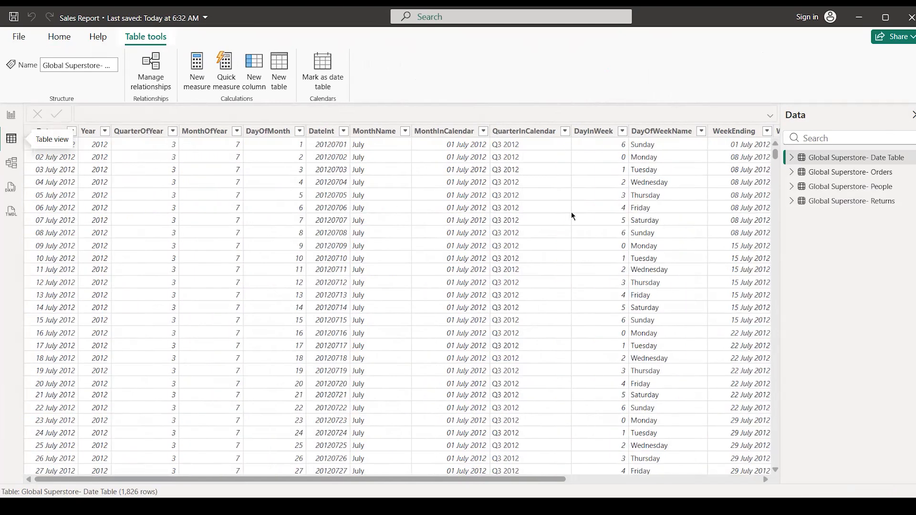
scroll(571, 214, "right", 5)
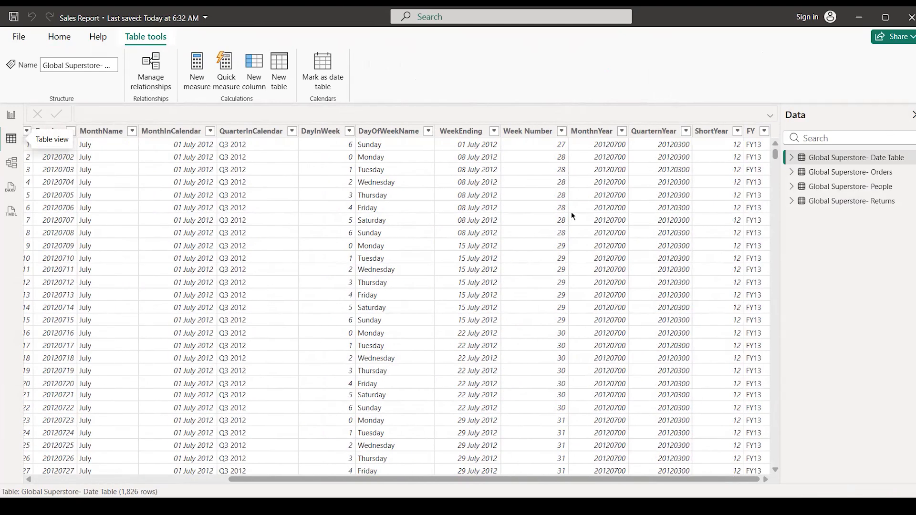
scroll(572, 215, "left", 5)
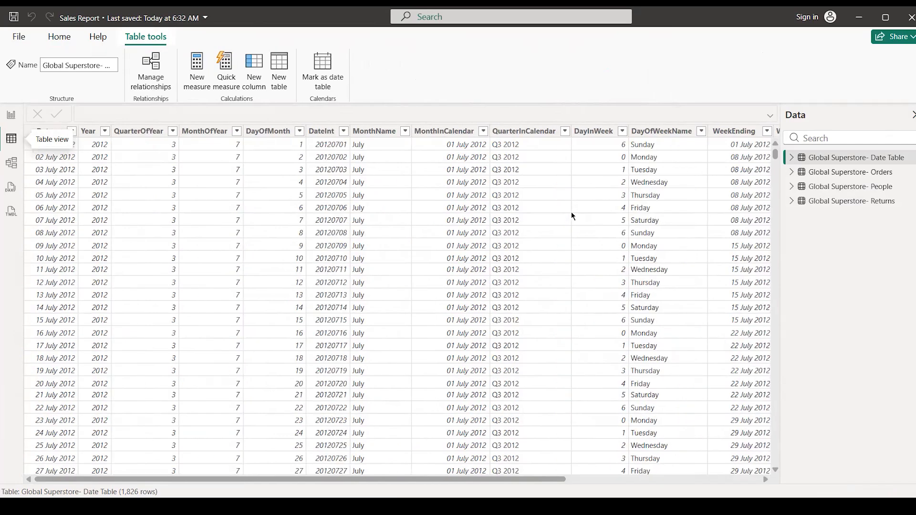
In the VS Code chat, ask the agent to add start of month and start of year columns to the date table.
left_click(593, 507)
type("I wnat to")
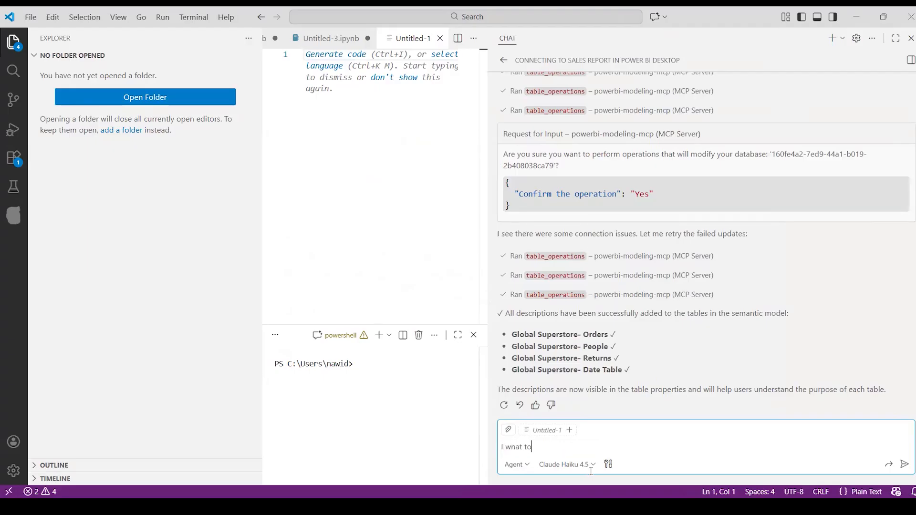
type(" add column inth")
key("BackSpace")
key("BackSpace")
type("the date tables - start of mon")
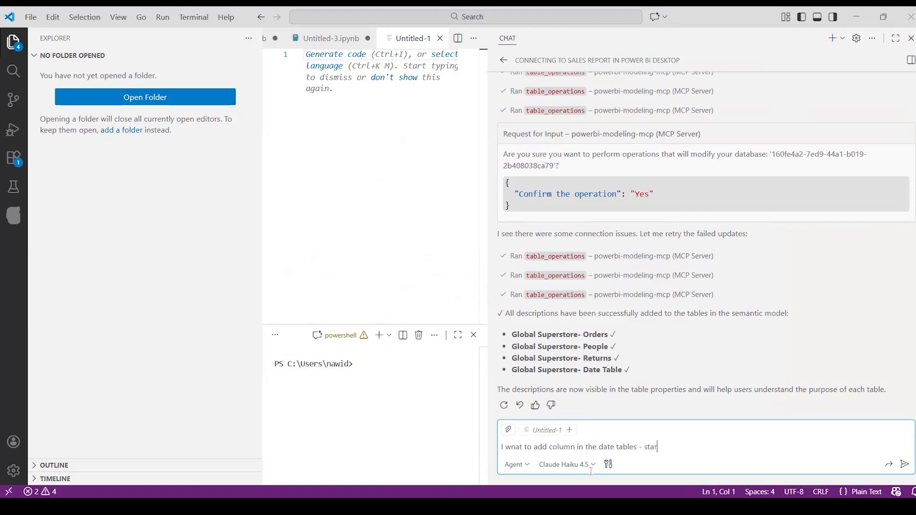
type("th and start of year")
left_click(579, 446)
type("s")
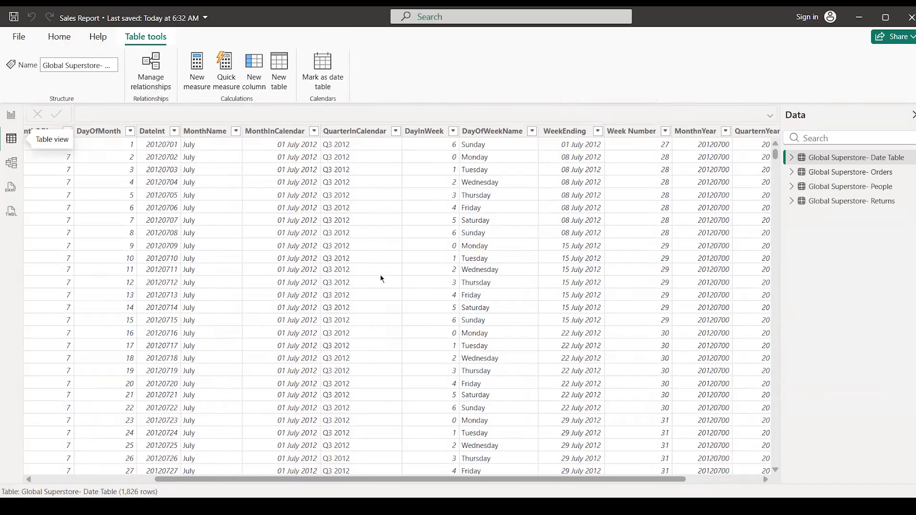
scroll(381, 278, "right", 5)
scroll(380, 278, "left", 10)
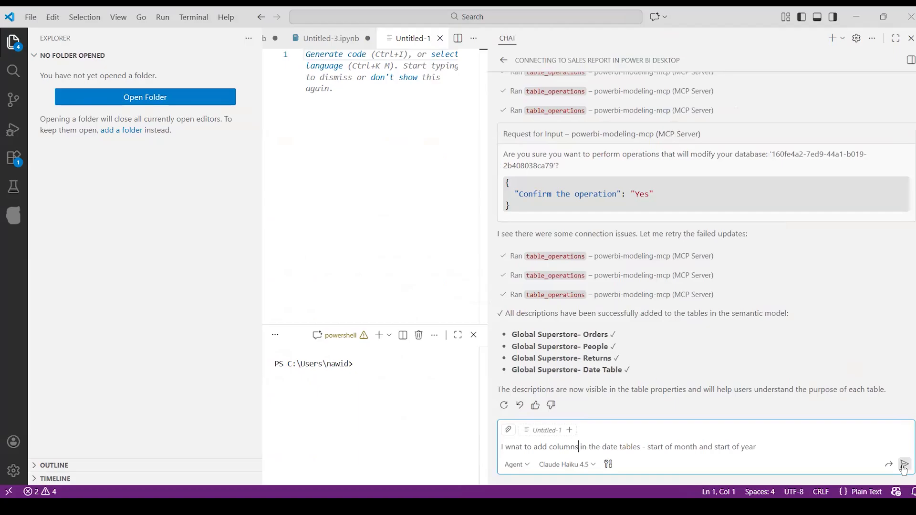
key("Return")
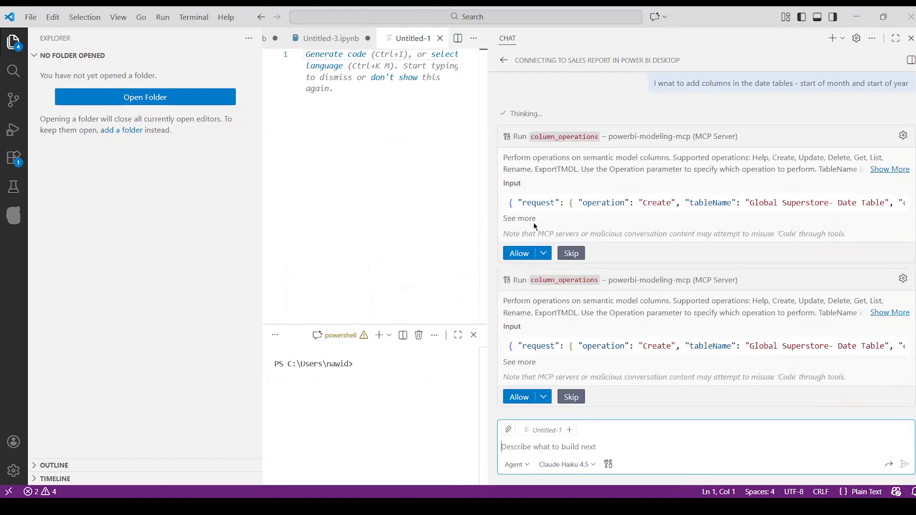
Allow the agent's two column creations and refresh the calculated columns of the Date Table in Power BI.
left_click(518, 258)
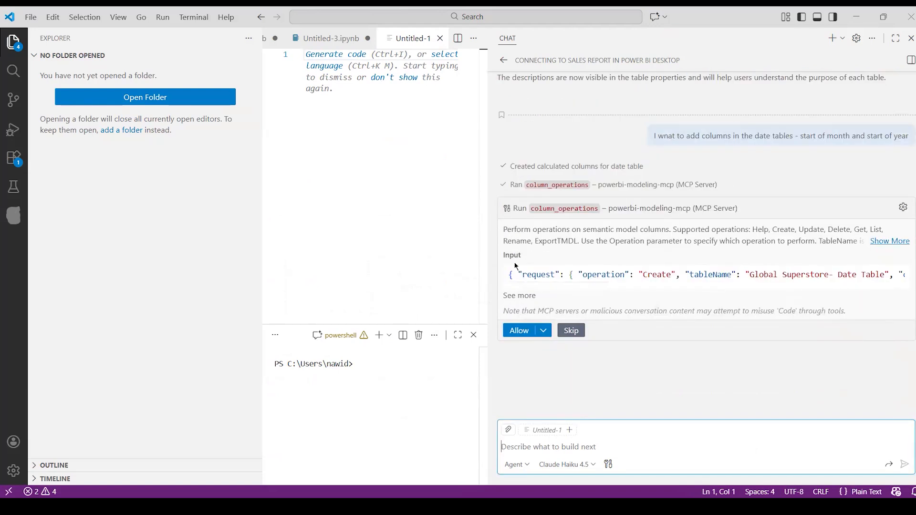
left_click(518, 328)
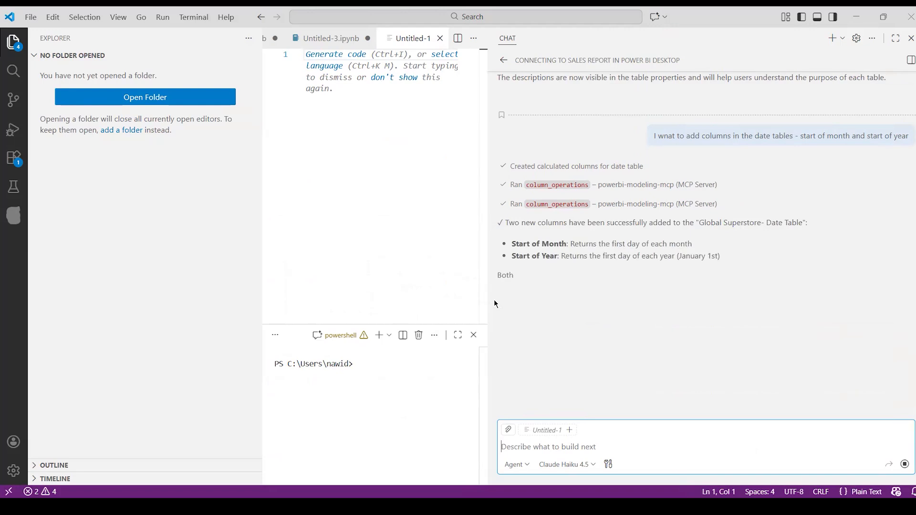
key("alt")
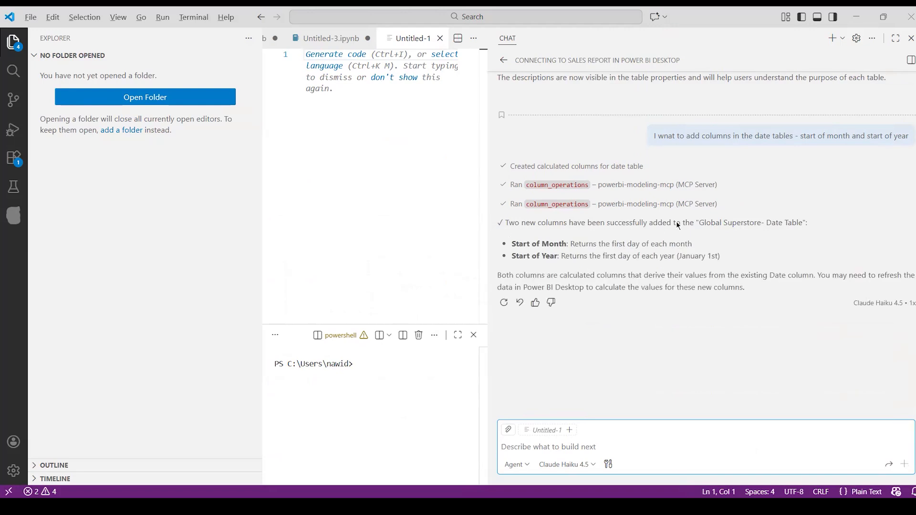
key("alt+Tab")
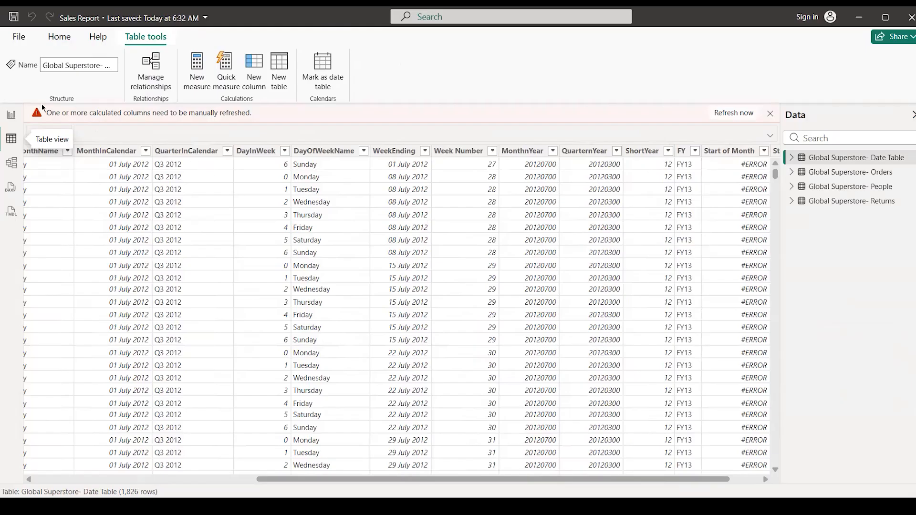
left_click(721, 114)
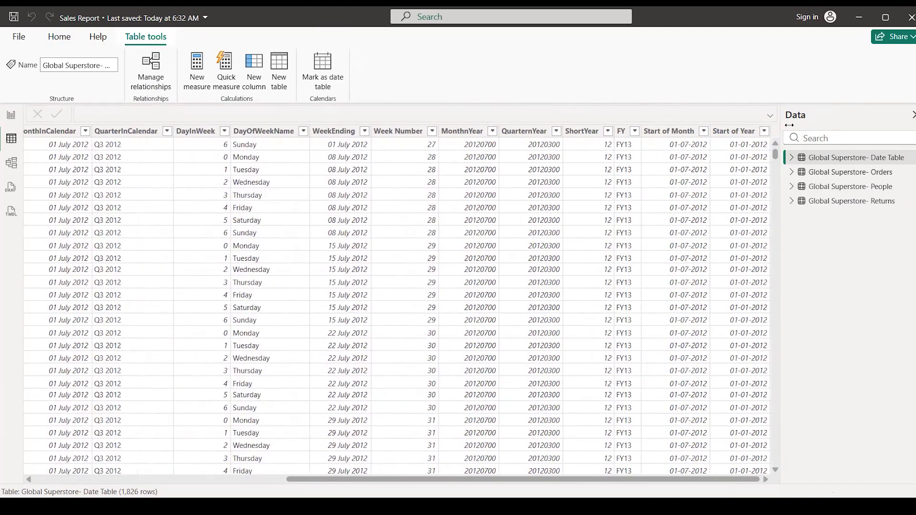
left_click(663, 134)
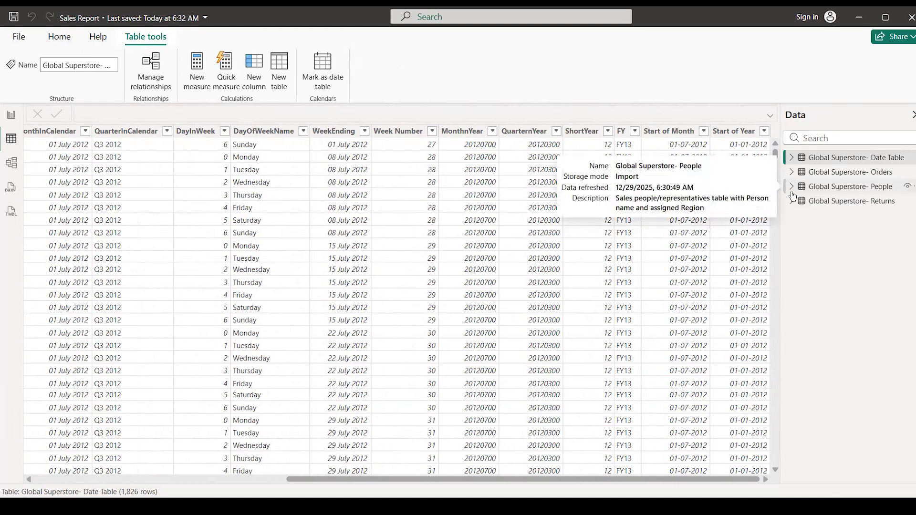
Expand the Global Superstore- Orders table and look through its columns and data.
left_click(793, 172)
left_click(836, 177)
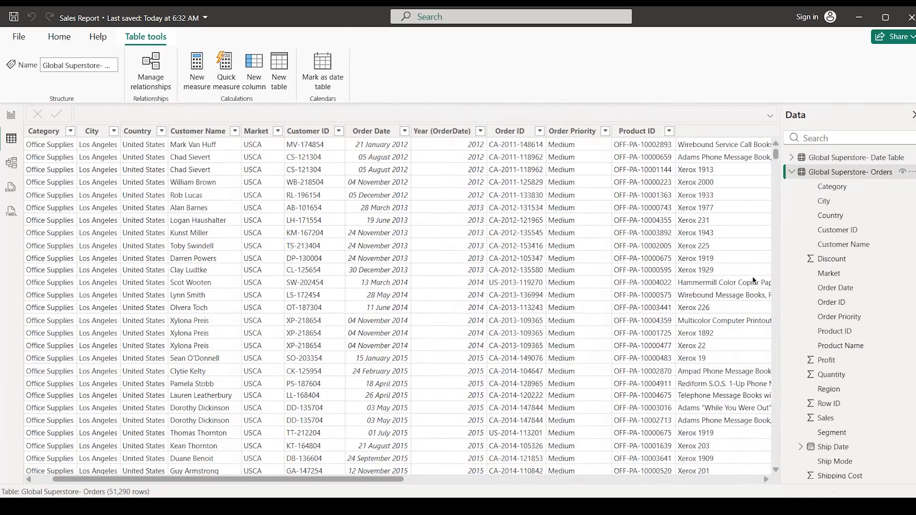
scroll(764, 276, "right", 10)
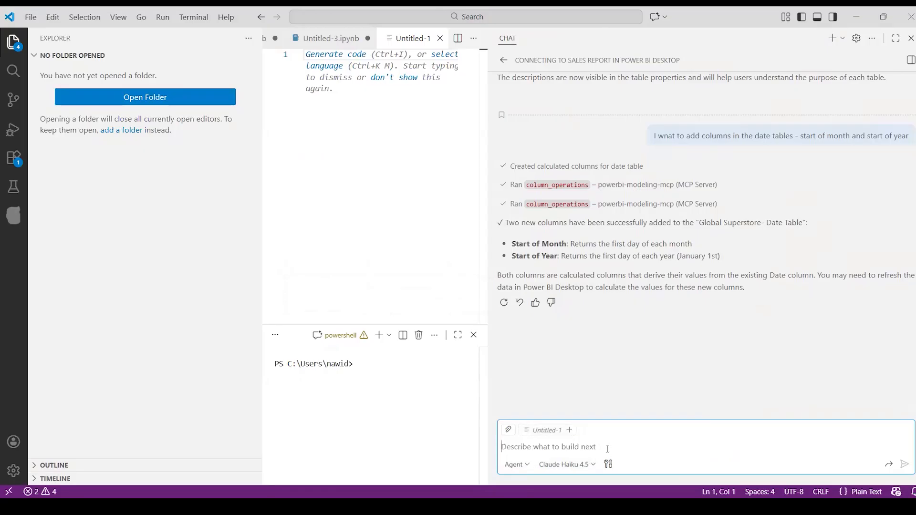
In the VS Code chat, ask the agent to create a profit margin measure and a column to find the cost.
type("create a mesaure of profit margin and create a col")
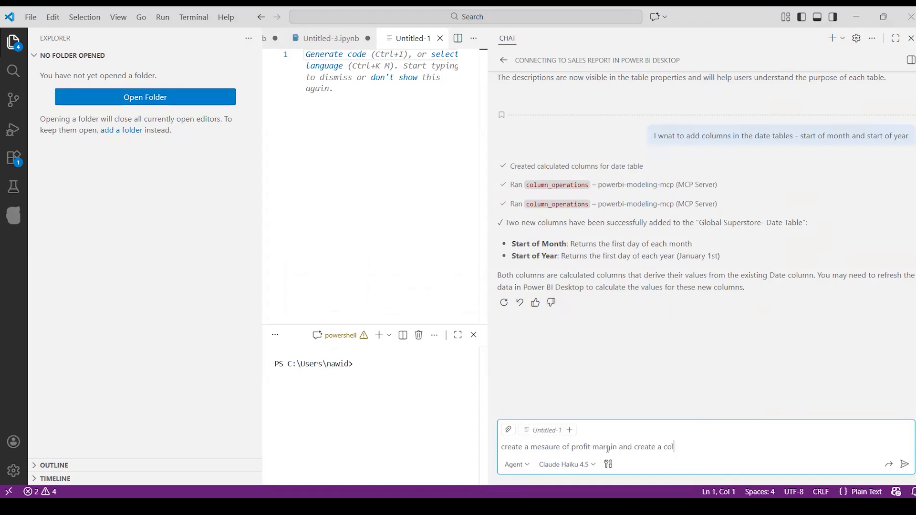
type("umn to find the cost")
key("Return")
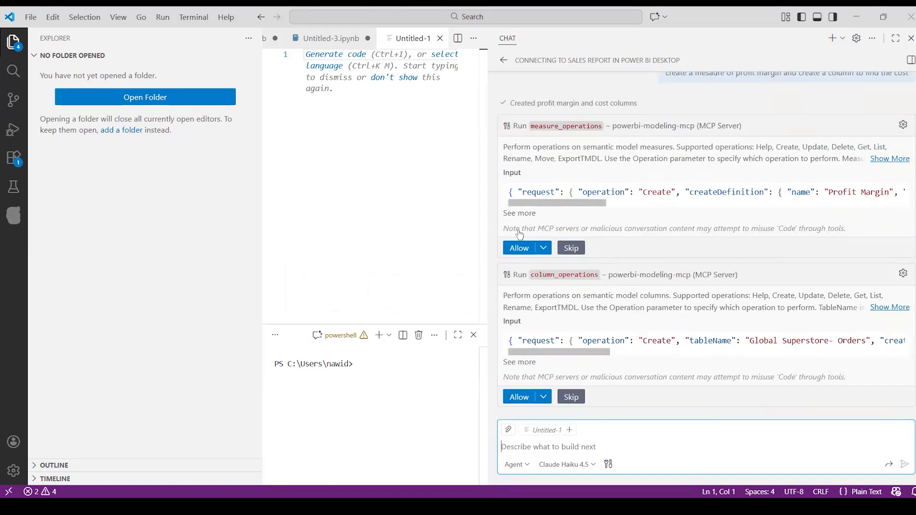
Allow the agent's operations that create the Profit Margin measure and the cost column in Orders, including the retried measure creation.
left_click(519, 247)
left_click(519, 330)
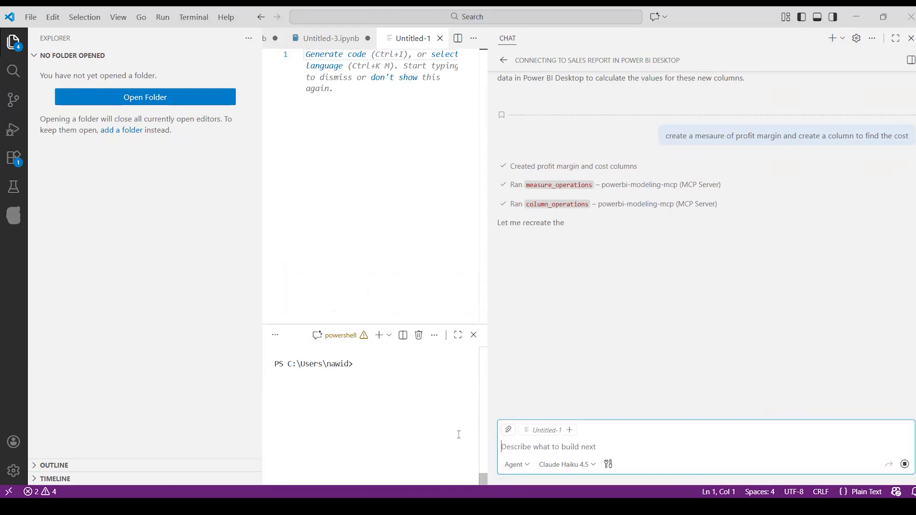
left_click(519, 365)
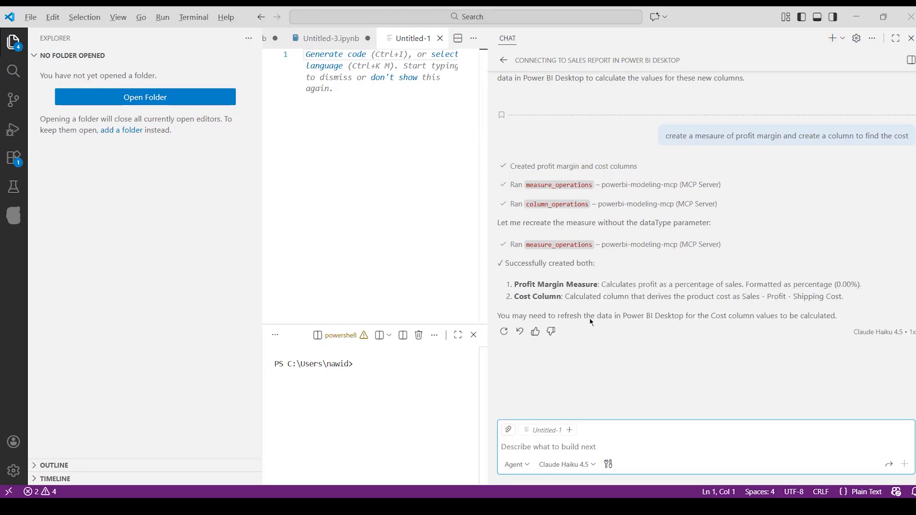
Switch to Power BI, refresh the calculated columns, and display the Cost column's formula in the Global Superstore- Orders table.
key("alt+Tab")
left_click(732, 116)
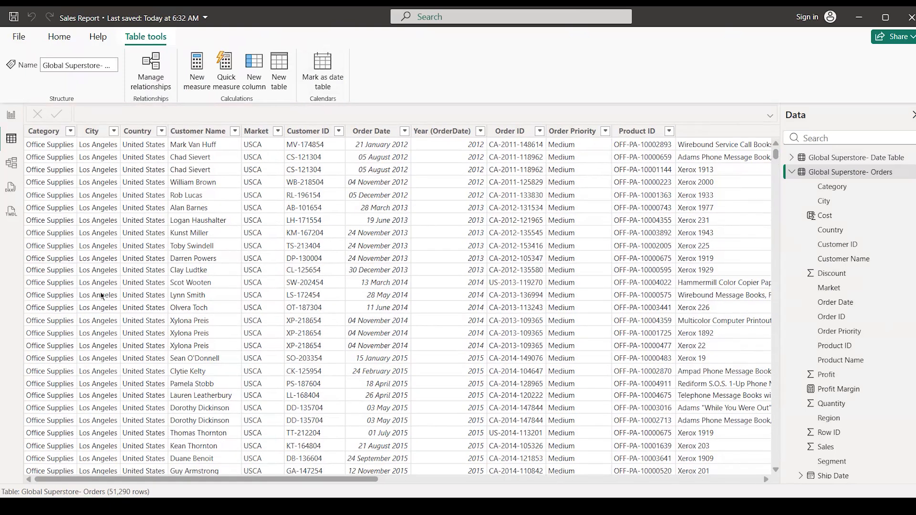
scroll(422, 295, "right", 5)
scroll(422, 295, "right", 5)
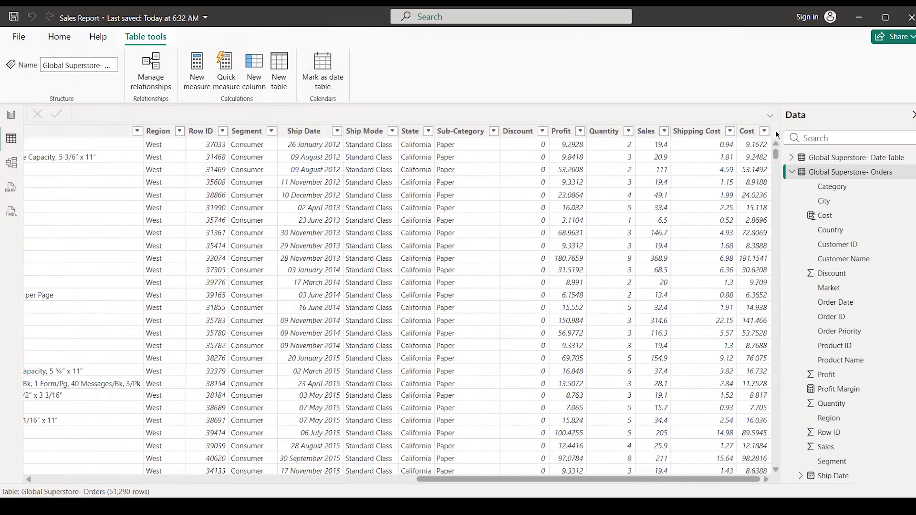
left_click(747, 131)
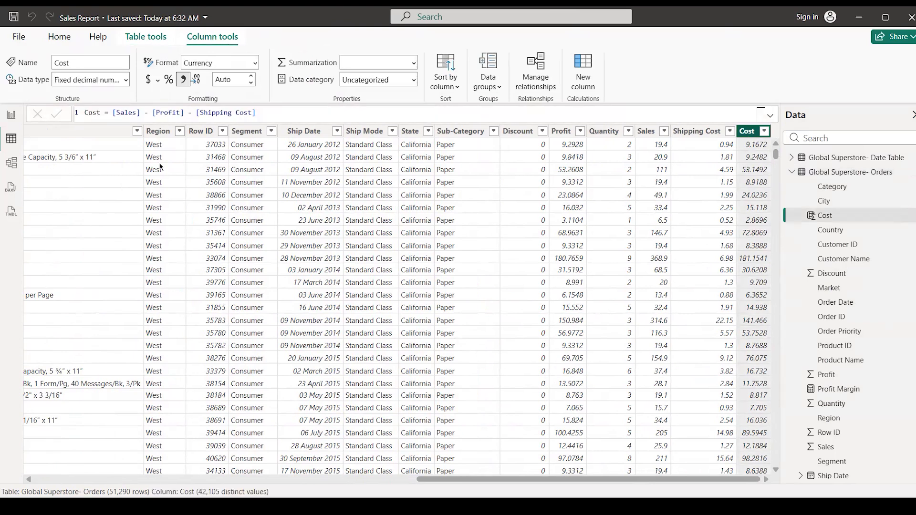
Add a card visual showing the Profit Margin measure to Page 1 of the report, above the Sum of Sales by Order Date chart.
left_click(11, 115)
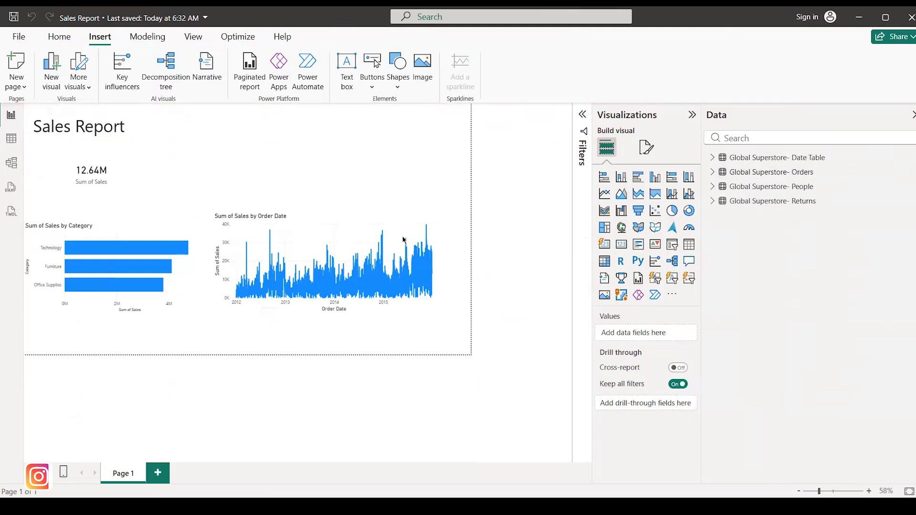
left_click(735, 138)
type("prof")
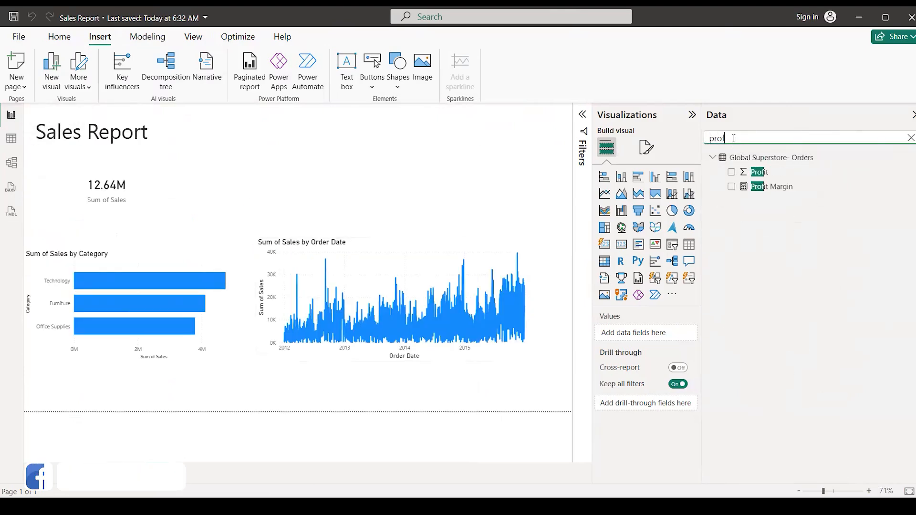
left_click(620, 246)
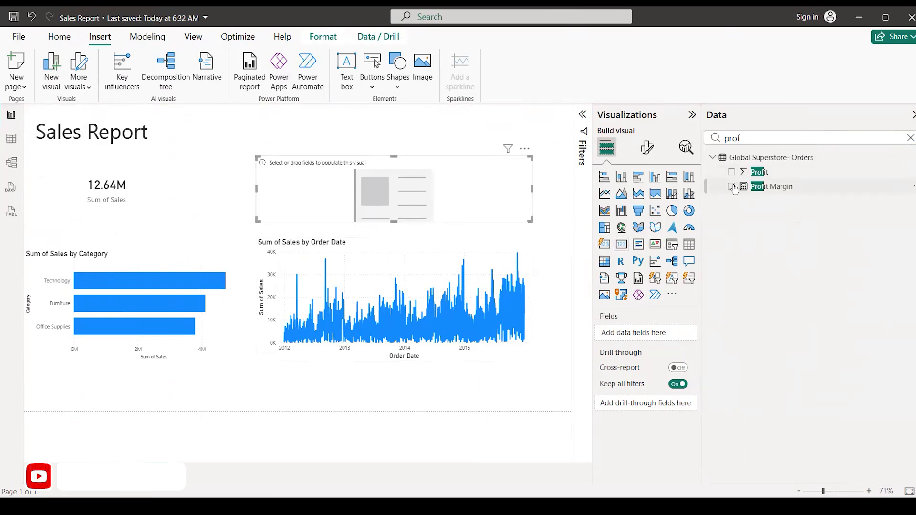
left_click(732, 186)
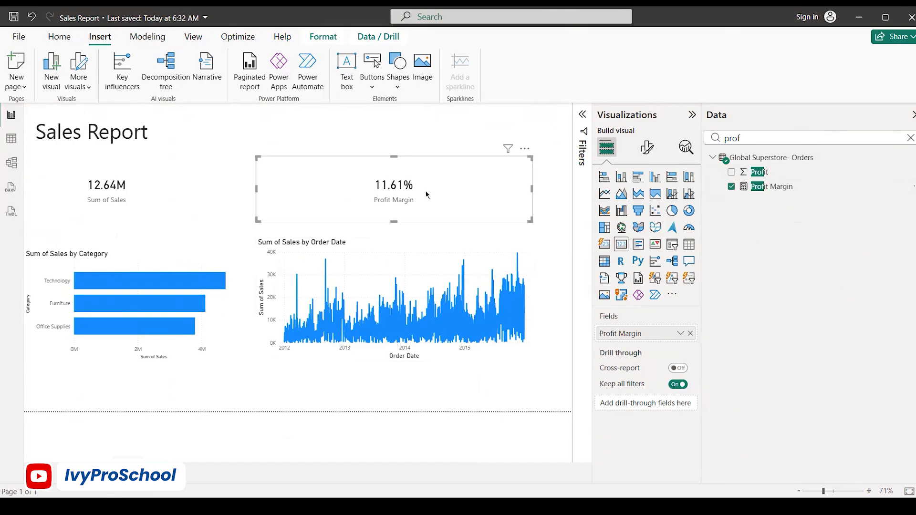